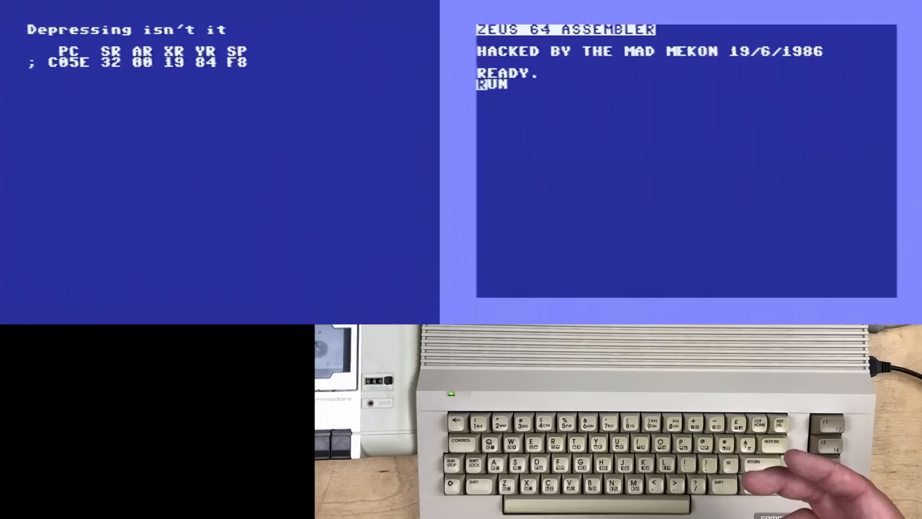
key("Return")
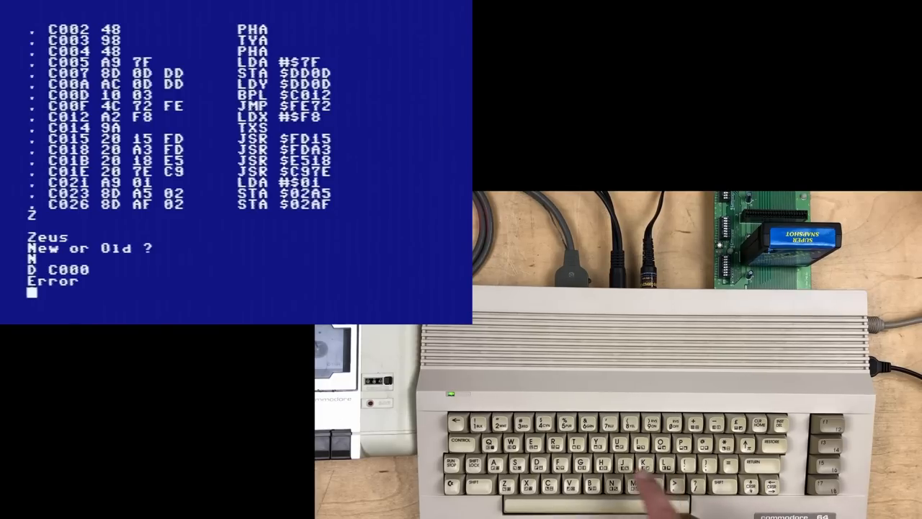
type("Y")
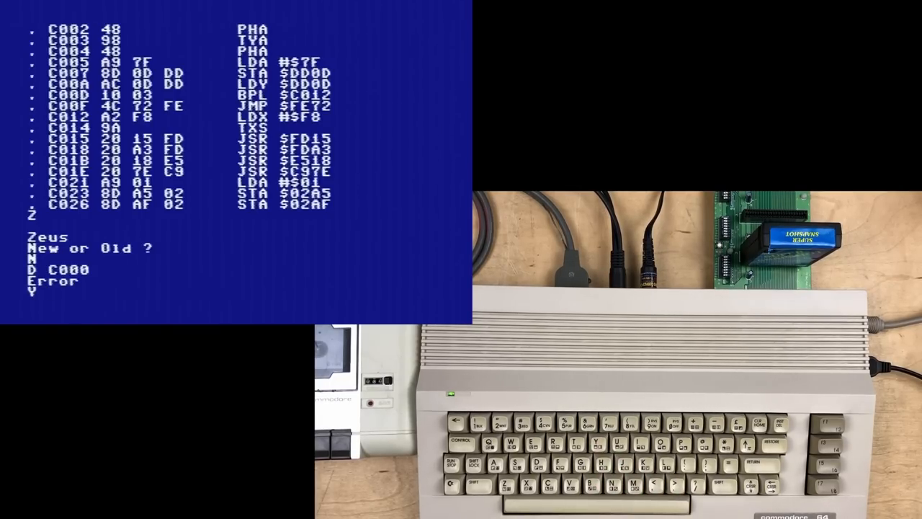
Show the disk directory (CODE, V1–V4) and load source V4 from drive 8
key("Return")
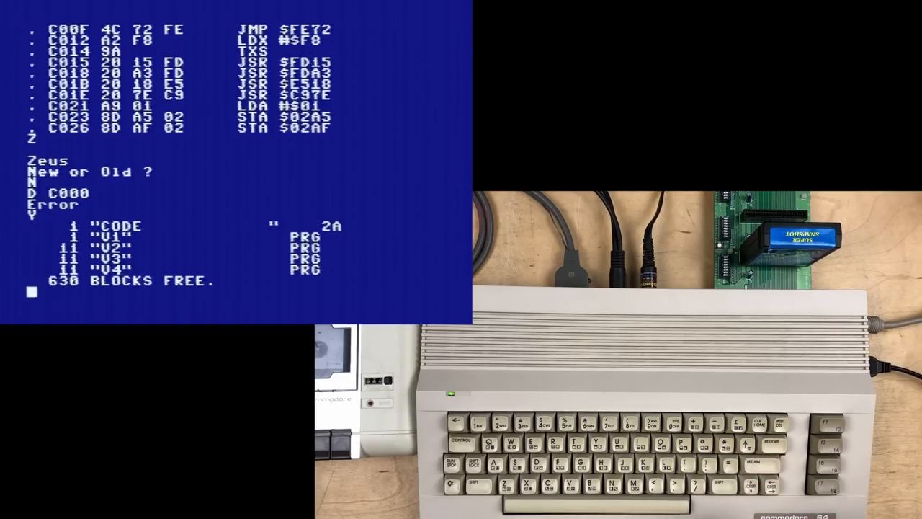
type("L ")
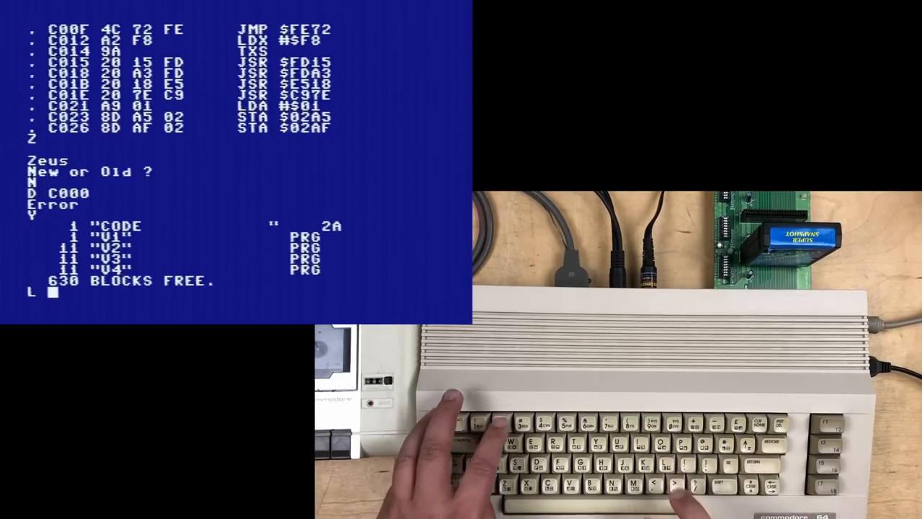
type("\"V4\"")
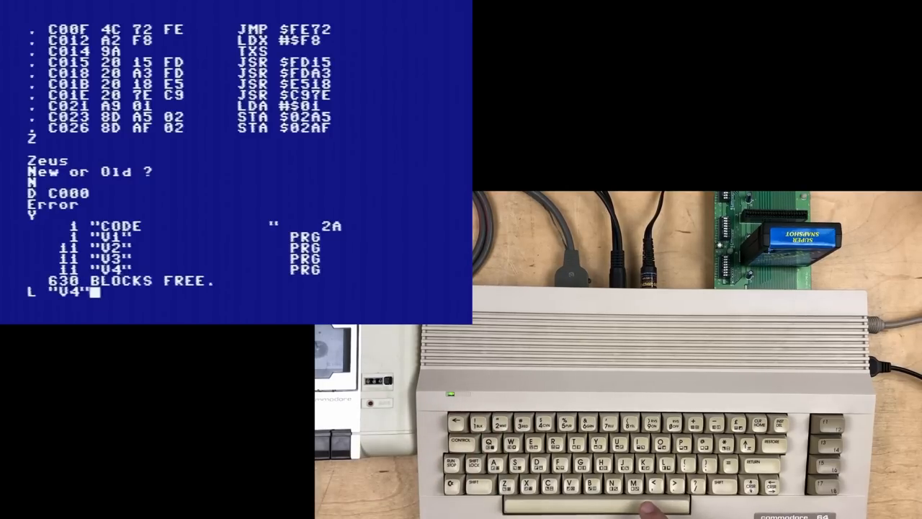
type(" 8")
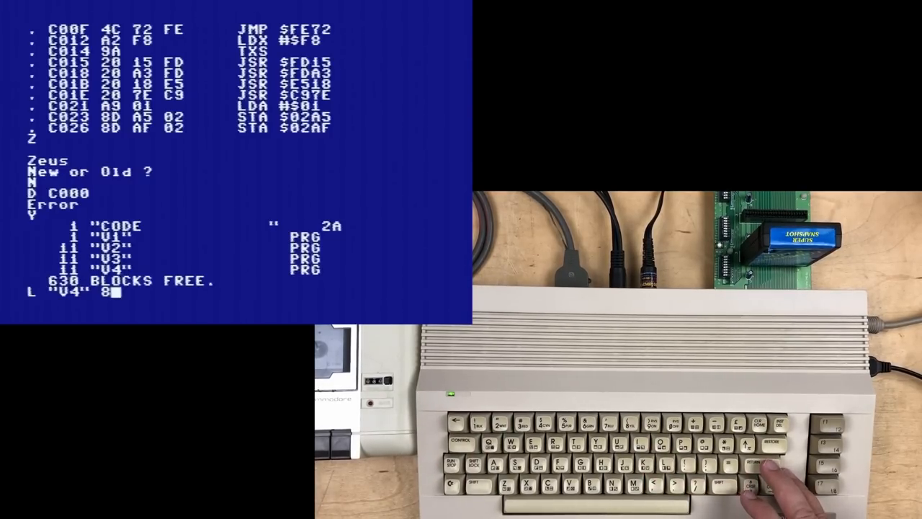
key("Return")
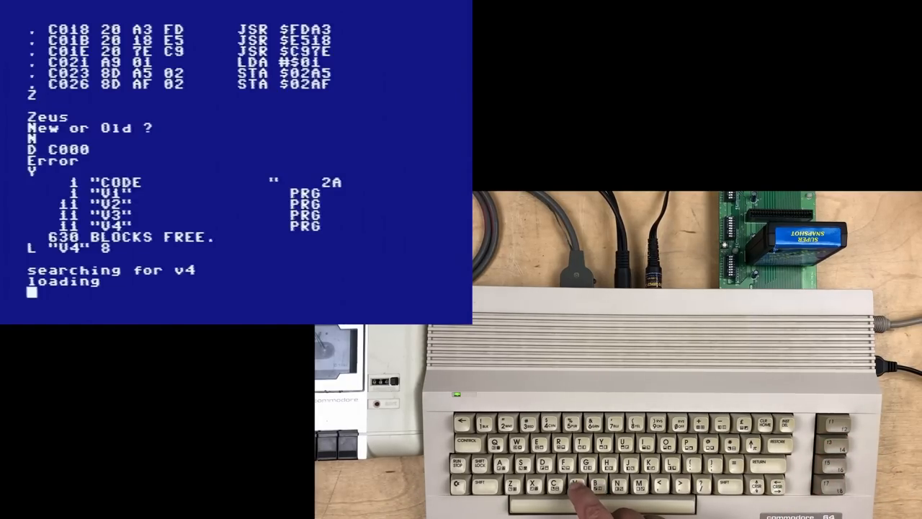
type("V")
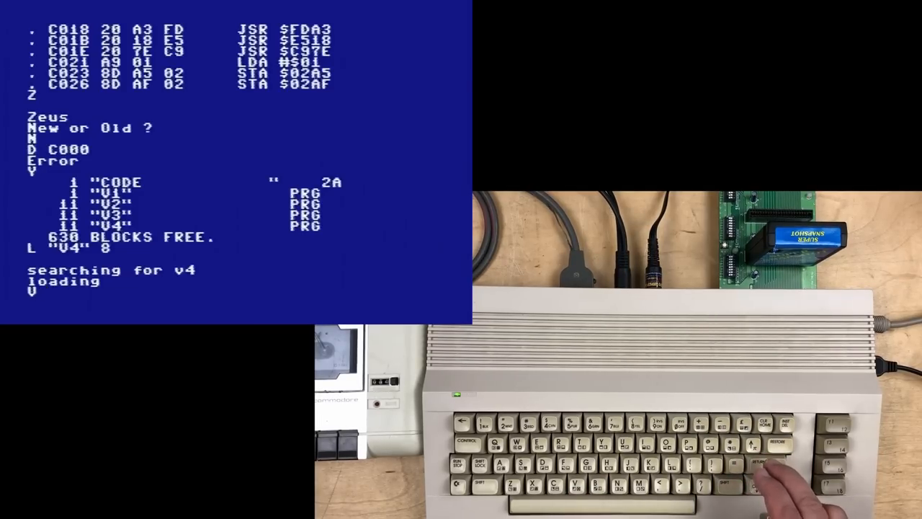
List the V4 source from line 80 through 270 and blank the last row for a command
key("Return")
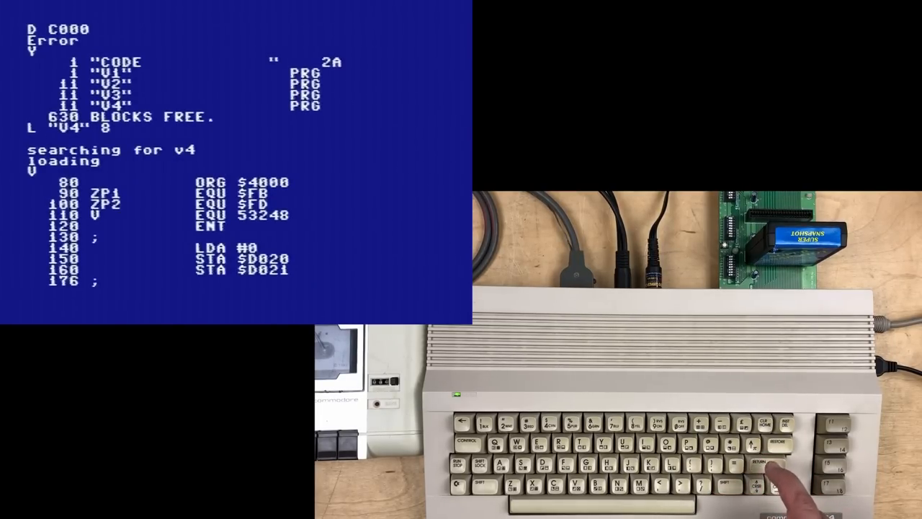
key("Down")
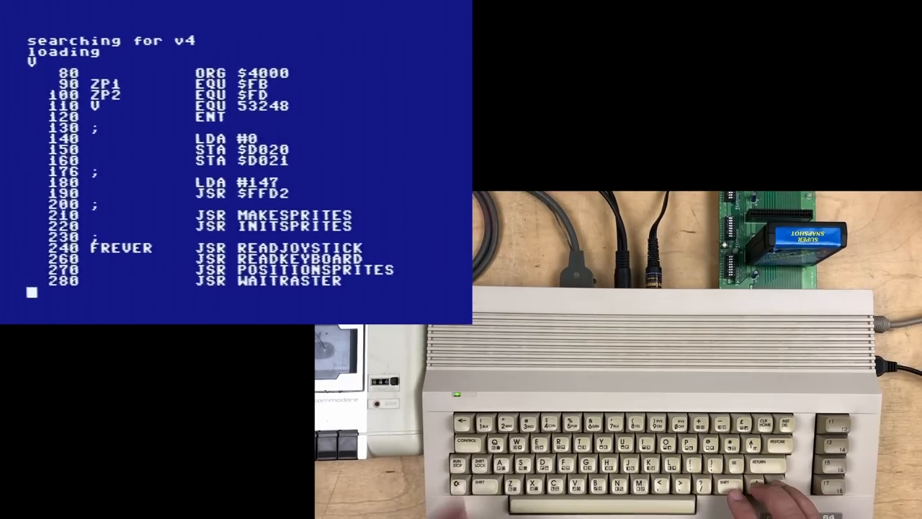
key("Up")
key("Up")
key("Up")
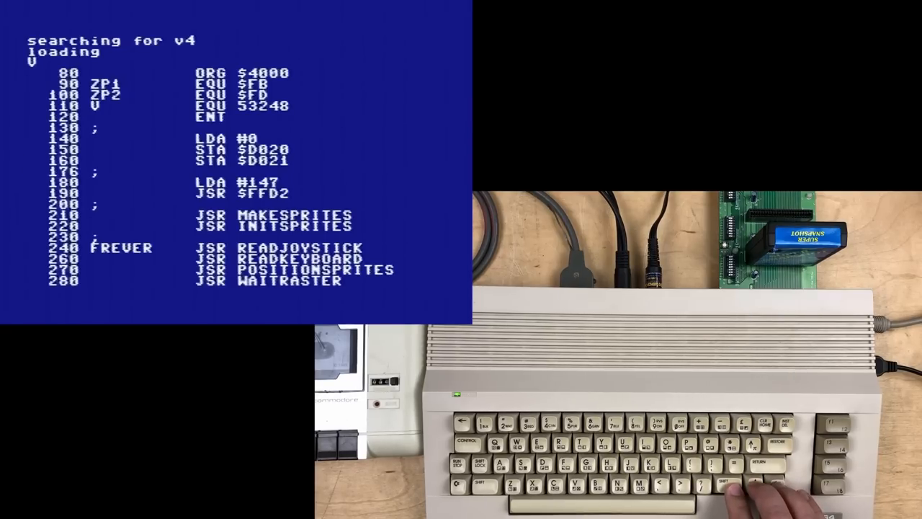
key("Up")
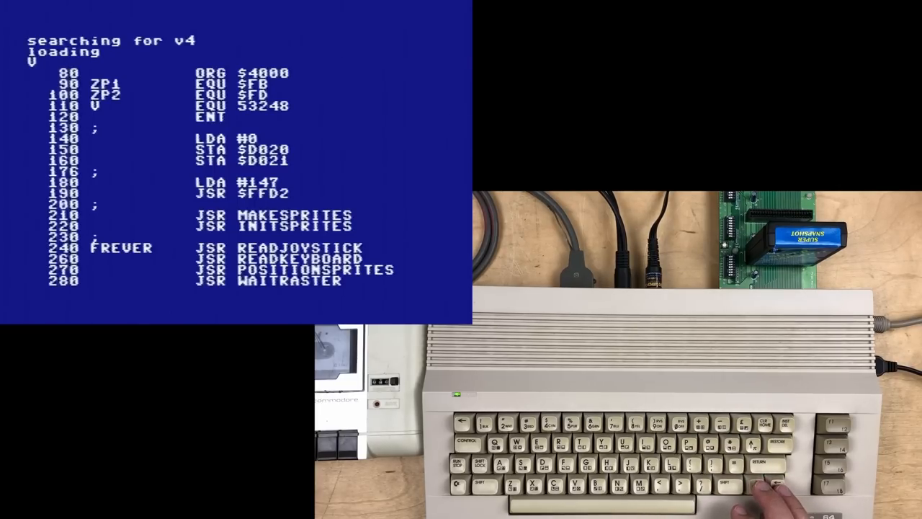
key("Down")
key("Down")
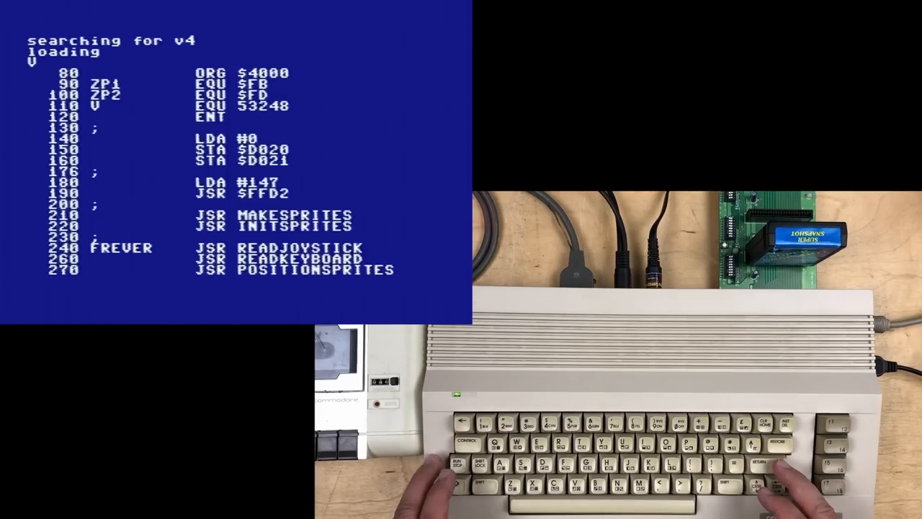
type("A")
Assemble V4 with the A command, reporting 'Assembly complete no errors'
key("Return")
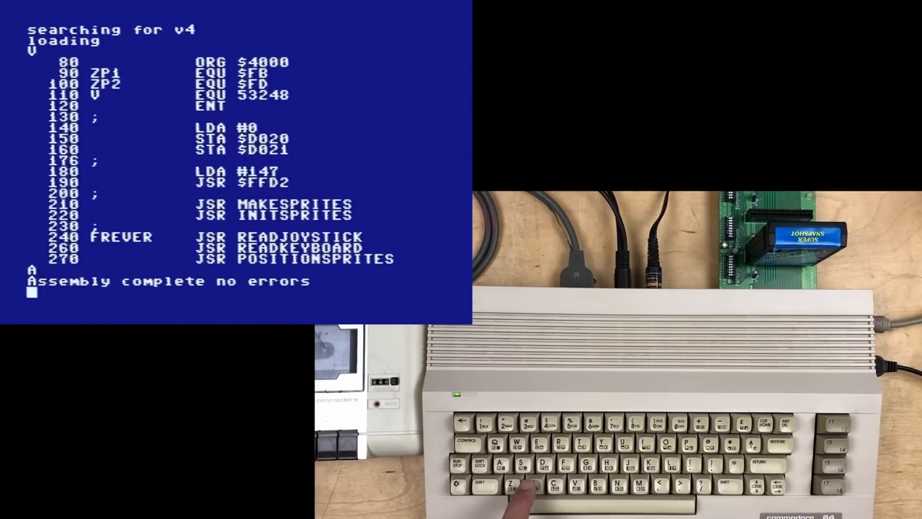
type("X")
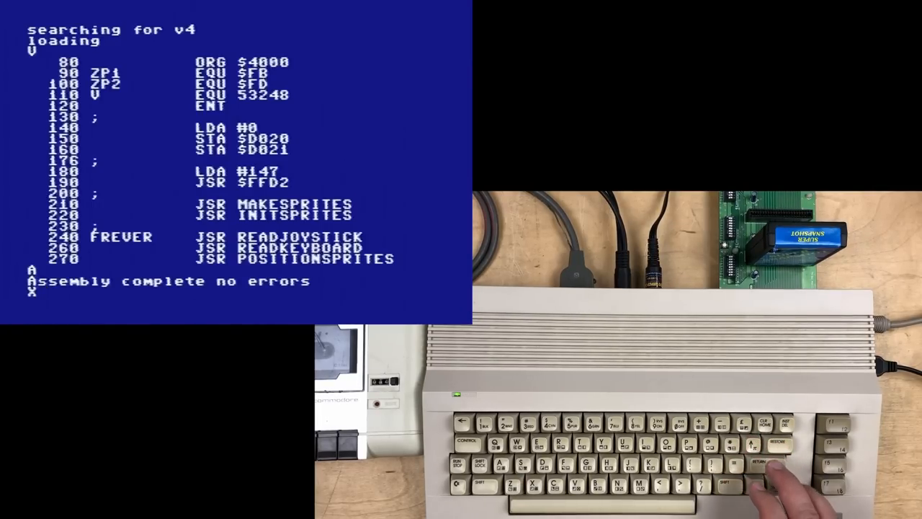
Execute the assembled program with X and return to the editor
key("Return")
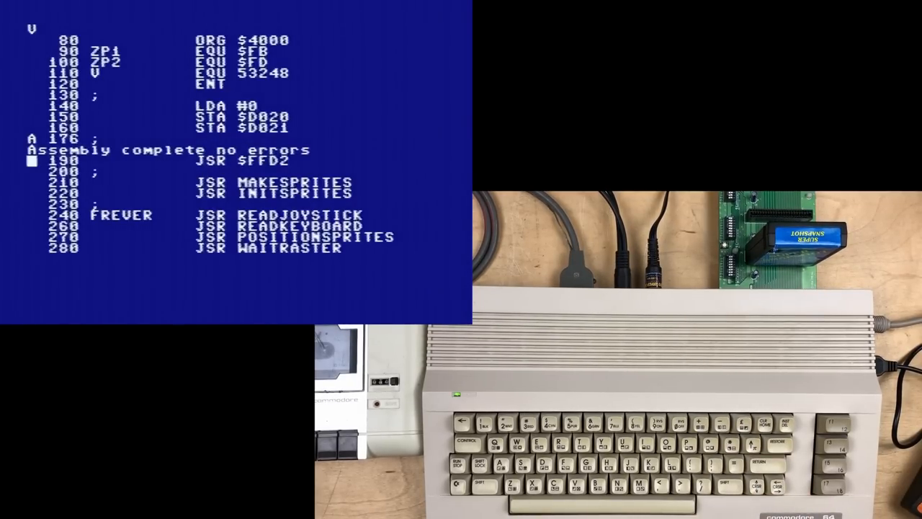
Re-run the A assembly several times, then assemble from line 176 with A 176
key("Up")
key("Down")
key("Down")
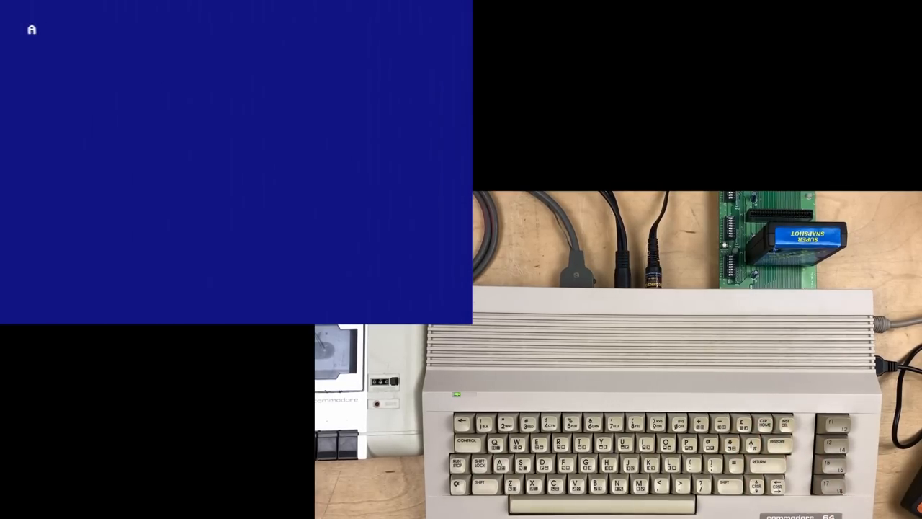
key("Return")
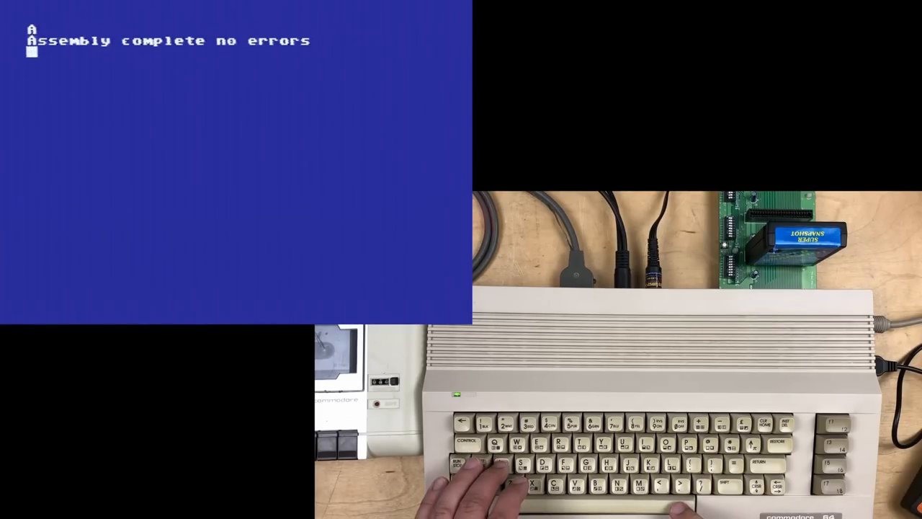
type("a ")
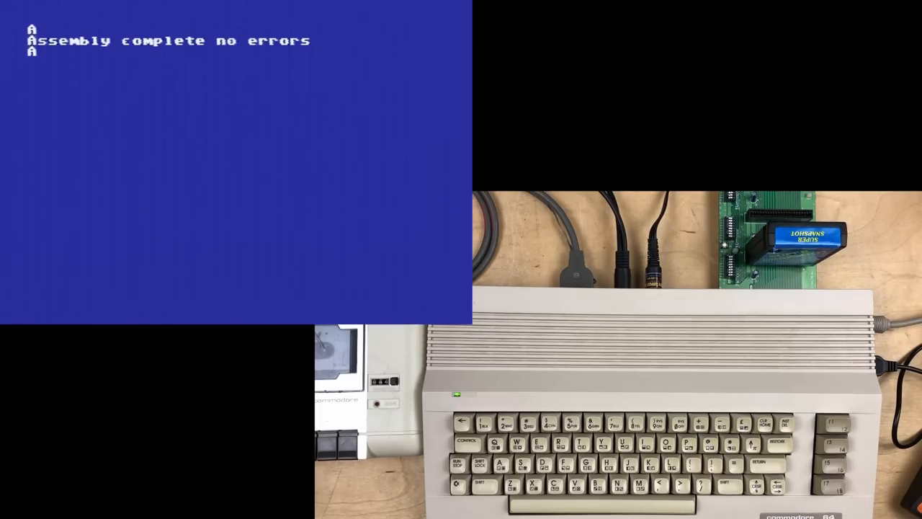
type("176")
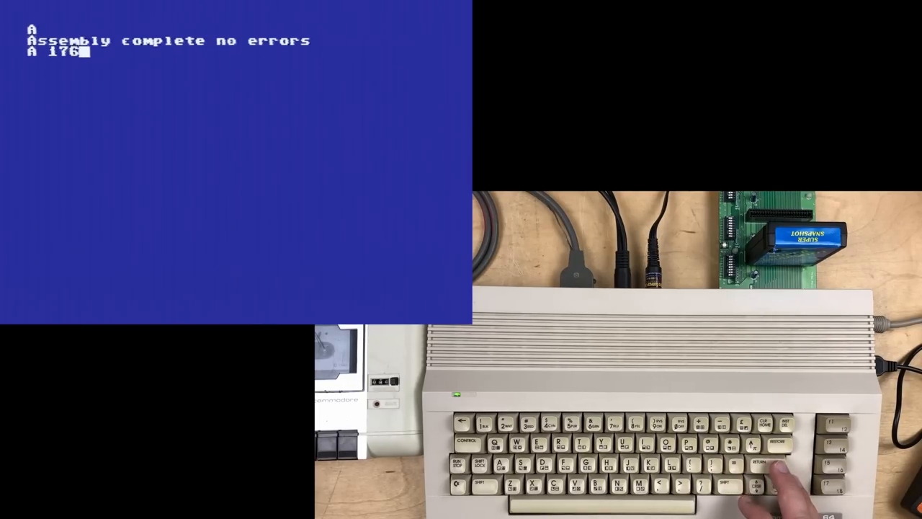
key("Return")
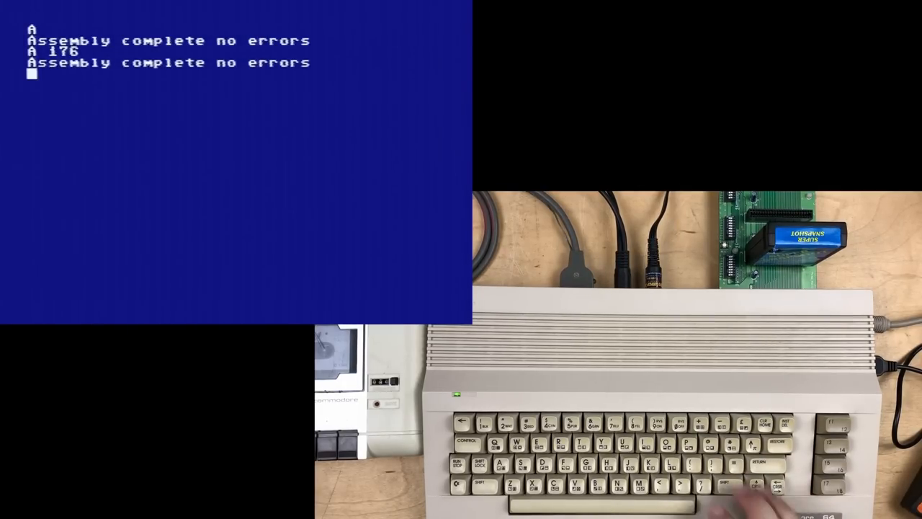
Repeat A 176 twice more, then run A $B0 to reveal the hidden bee sprite
key("Up")
key("Up")
key("Return")
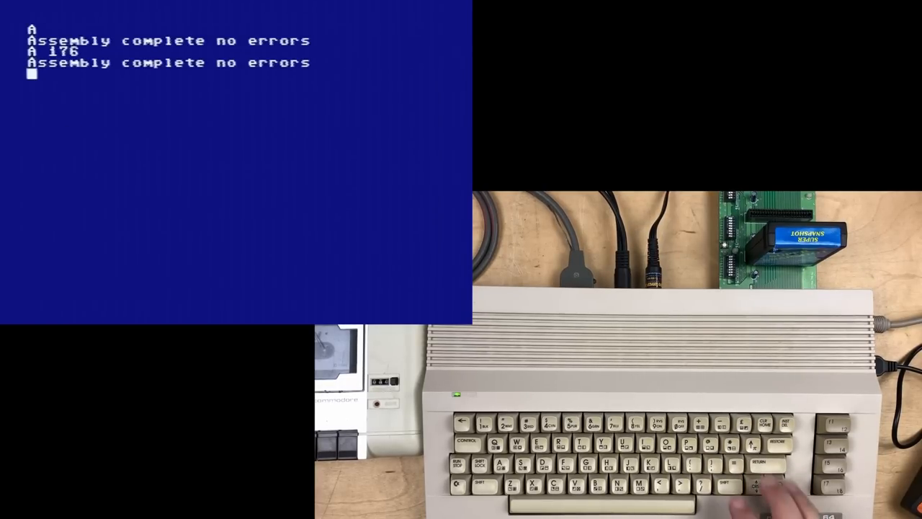
key("Up")
key("Up")
key("Return")
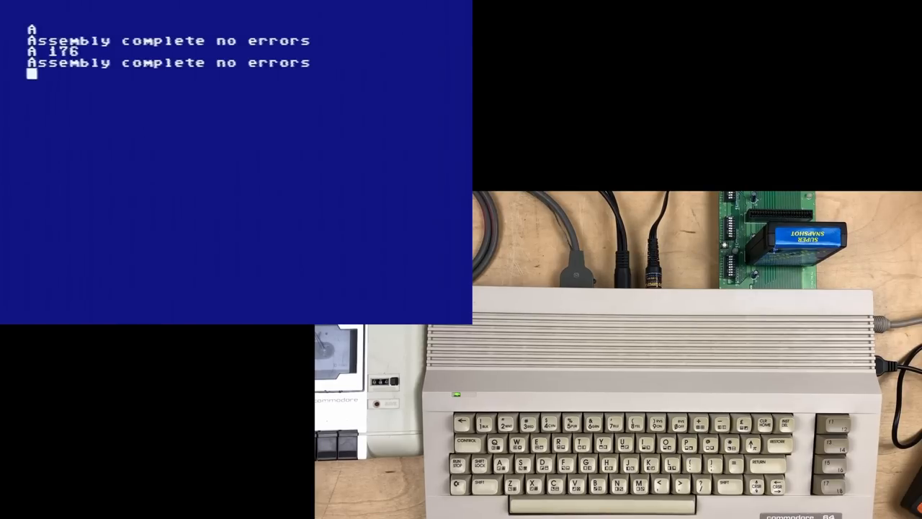
type("A ")
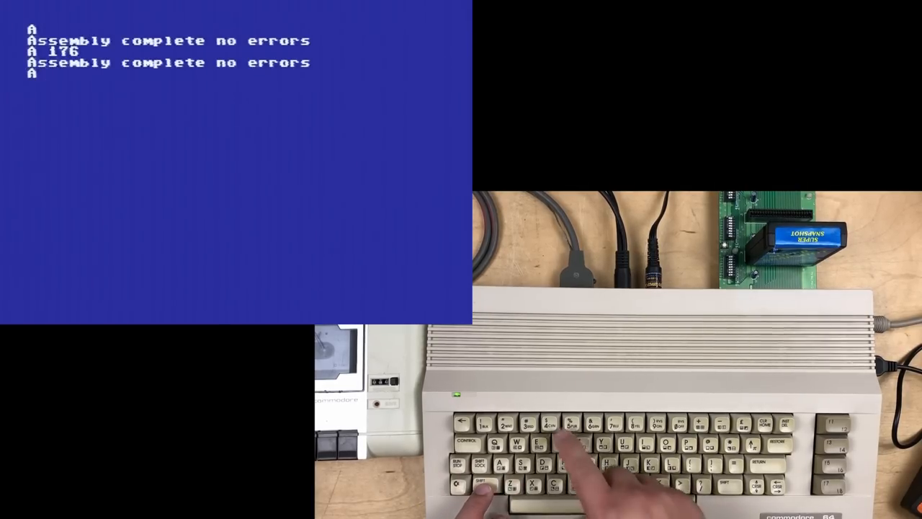
type("$B0")
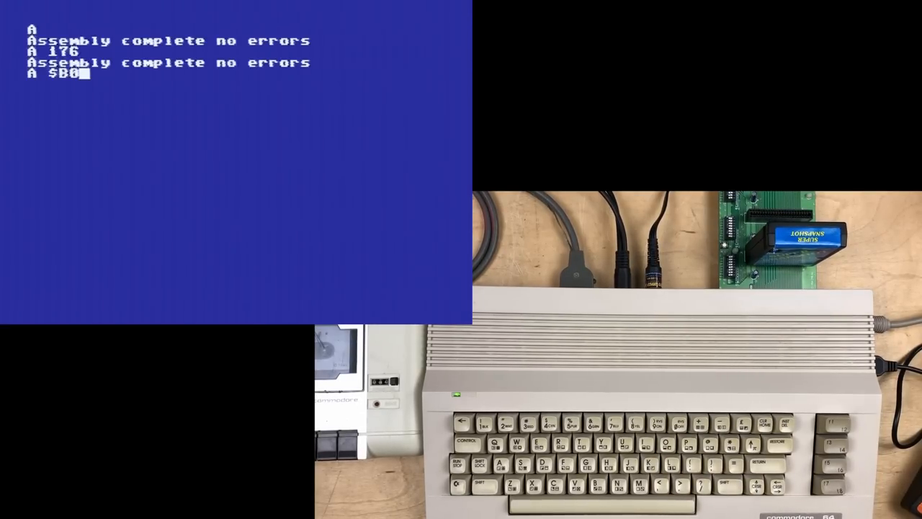
key("Return")
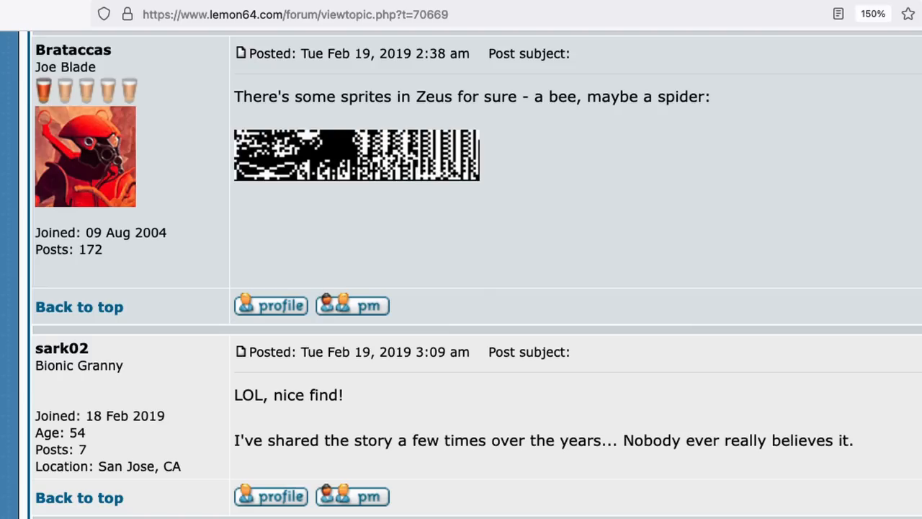
scroll(461, 288, "down", 5)
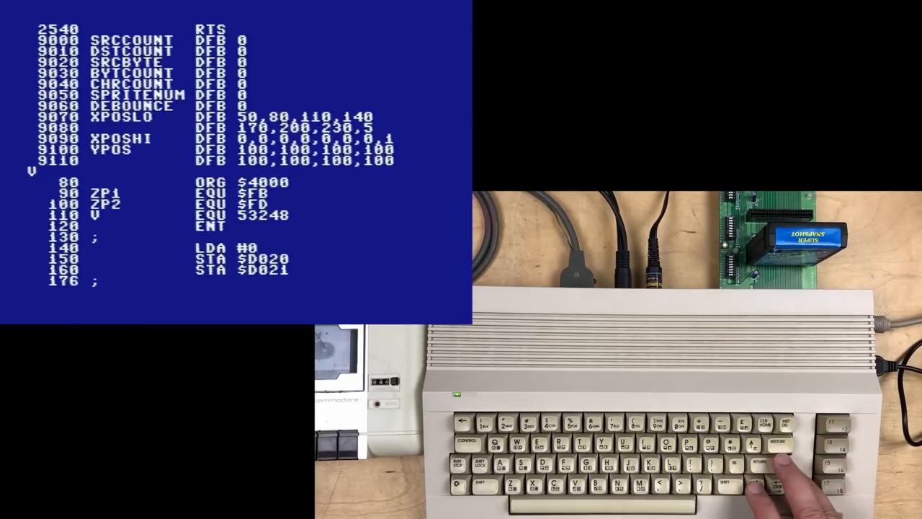
Move the cursor back to the start of line 176 in the source listing
key("Left")
key("Left")
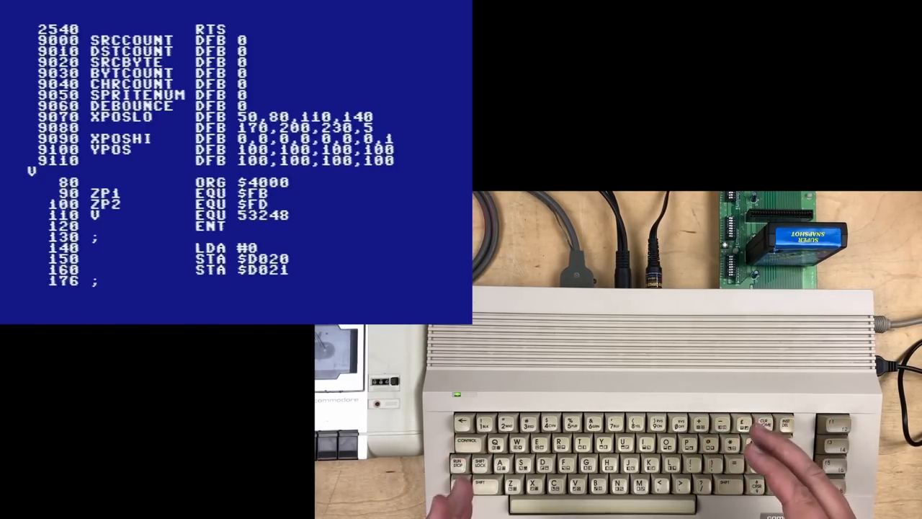
Freeze into Super Snapshot, enter the Code Inspector and disassemble from $B99C
key("Return")
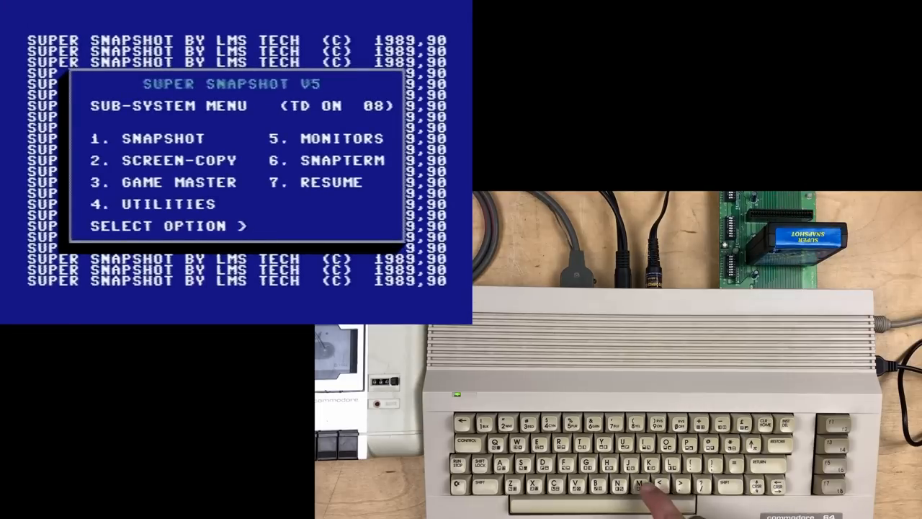
key("5")
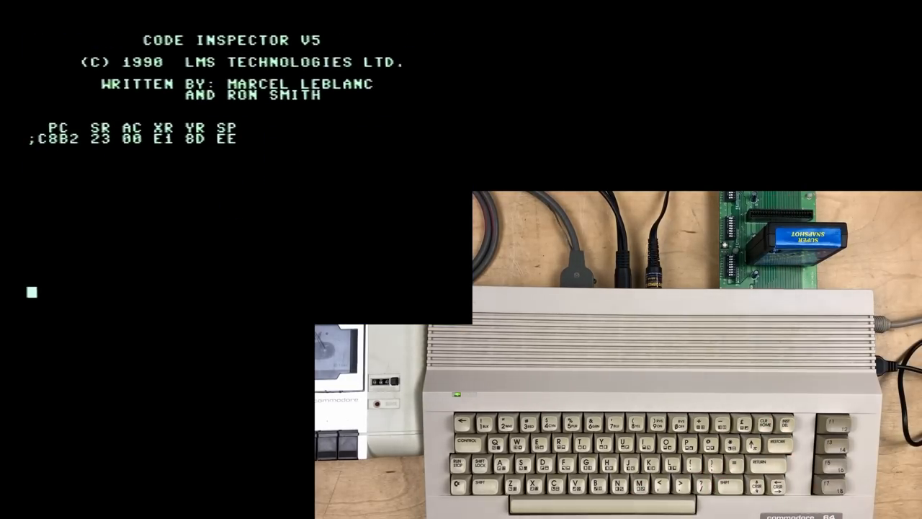
type("D B9")
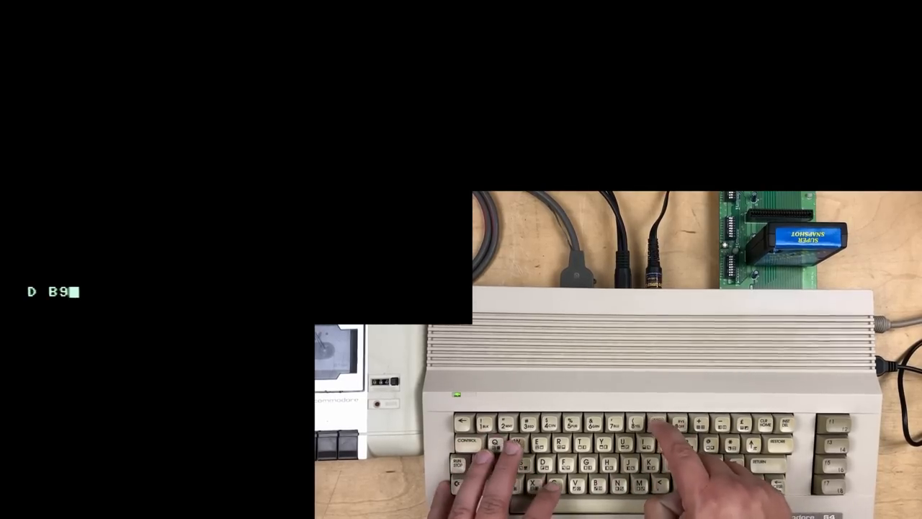
type("9C")
key("Return")
key("Down")
key("Down")
key("Down")
key("Down")
key("Down")
key("Down")
key("Down")
key("Down")
key("Down")
key("Down")
key("Down")
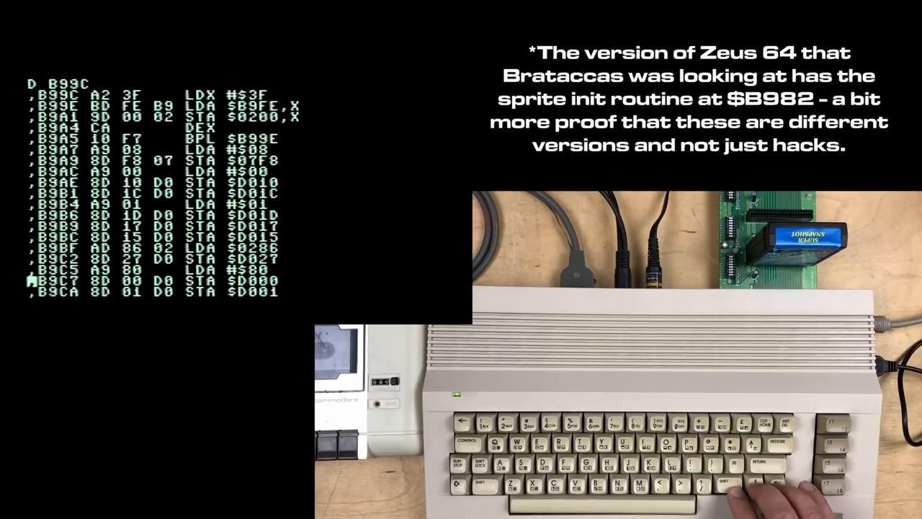
Cursor through the $B99C–$B9CA sprite setup disassembly line by line
key("Up")
key("Up")
key("Up")
key("Up")
key("Up")
key("Up")
key("Right")
key("Right")
key("Right")
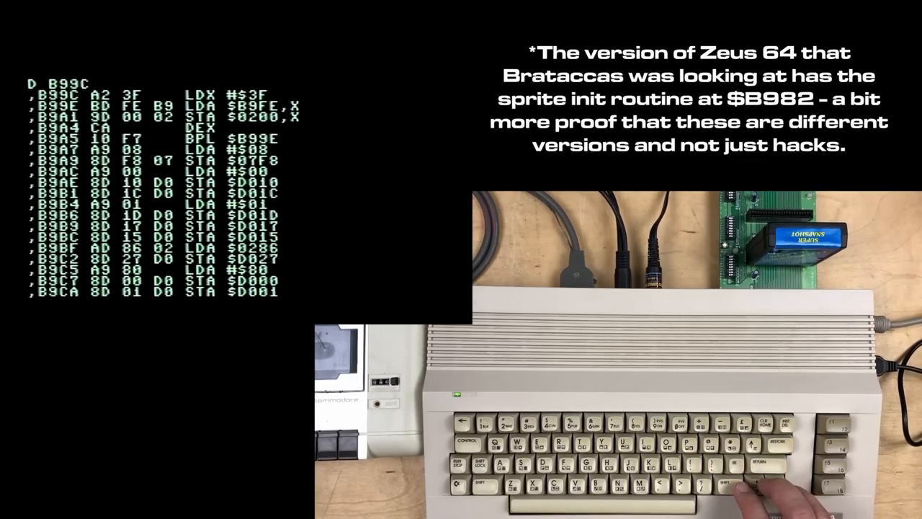
key("Up")
key("Up")
key("Up")
key("Up")
key("Up")
key("Down")
key("Down")
key("Down")
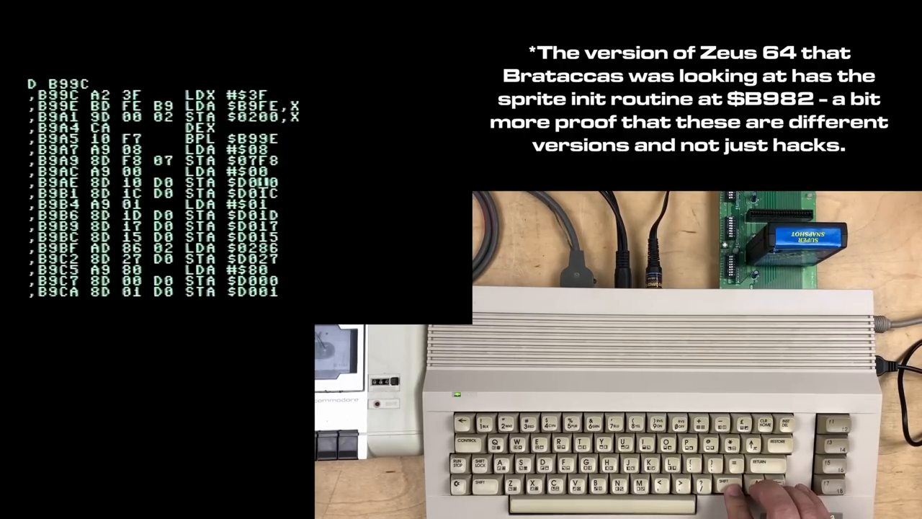
key("Down")
key("Down")
key("Down")
key("Down")
key("Down")
key("Left")
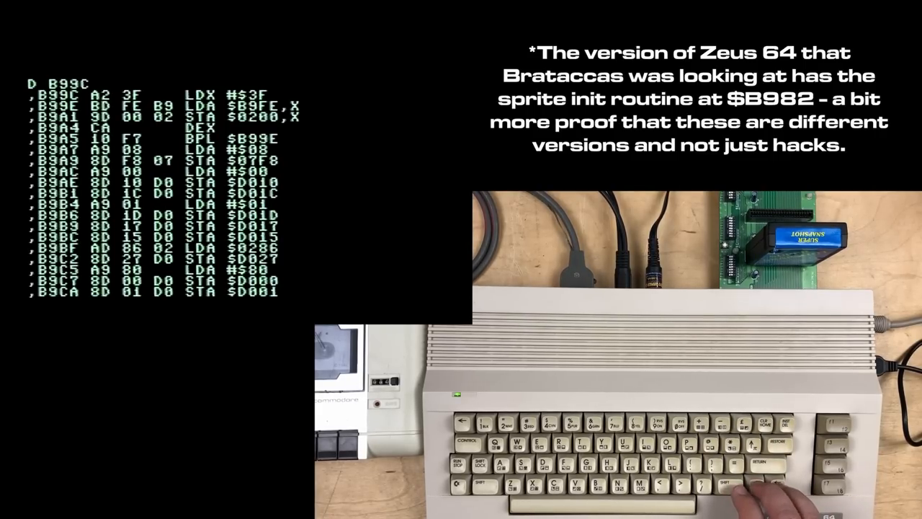
key("Down")
key("Down")
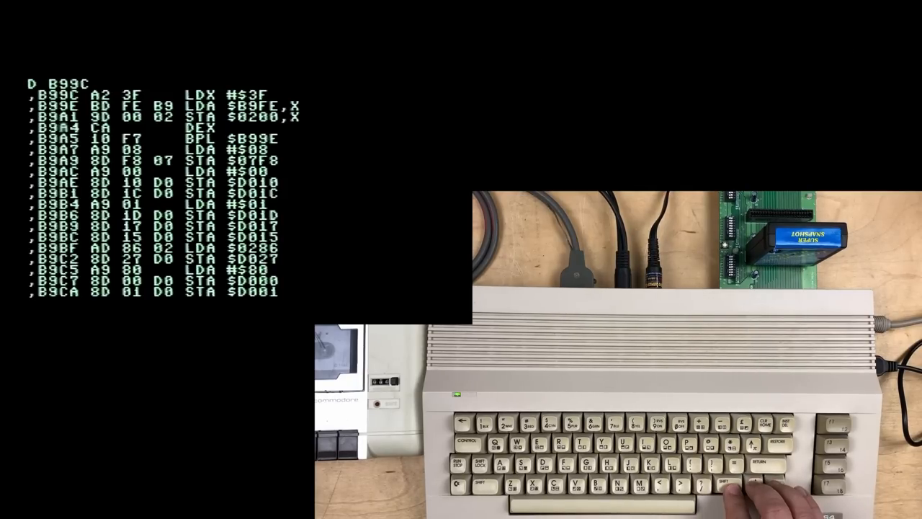
Hunt $A000–$CFFF for bytes 9C B9 with H, finding a match at $B81C
key("Return")
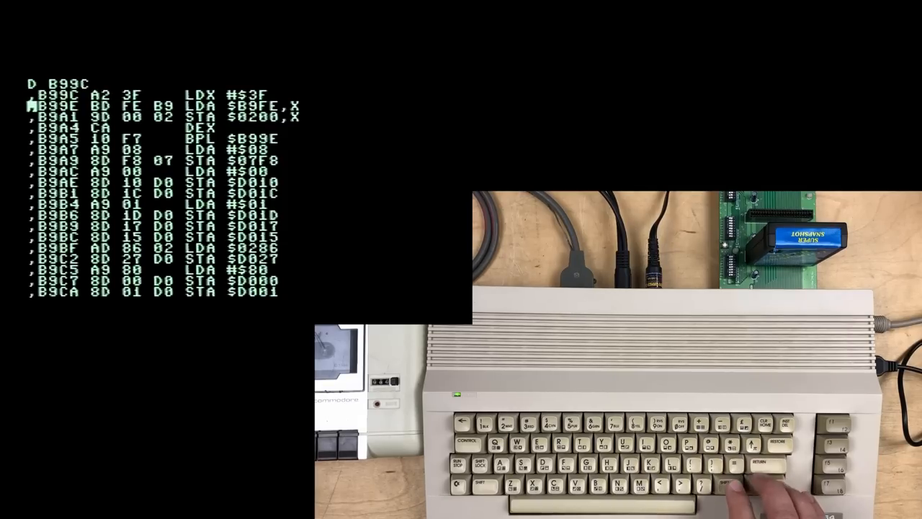
key("Down")
key("Down")
key("Down")
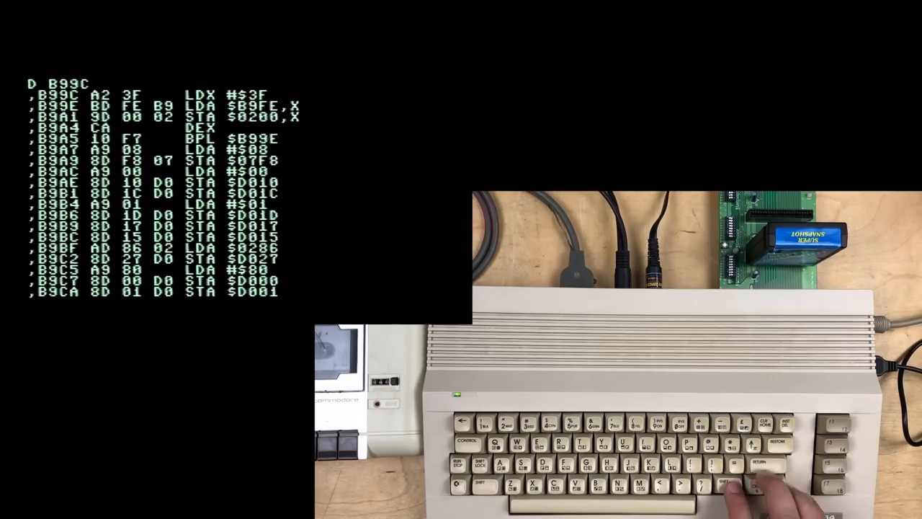
key("Down")
key("Down")
type("H ")
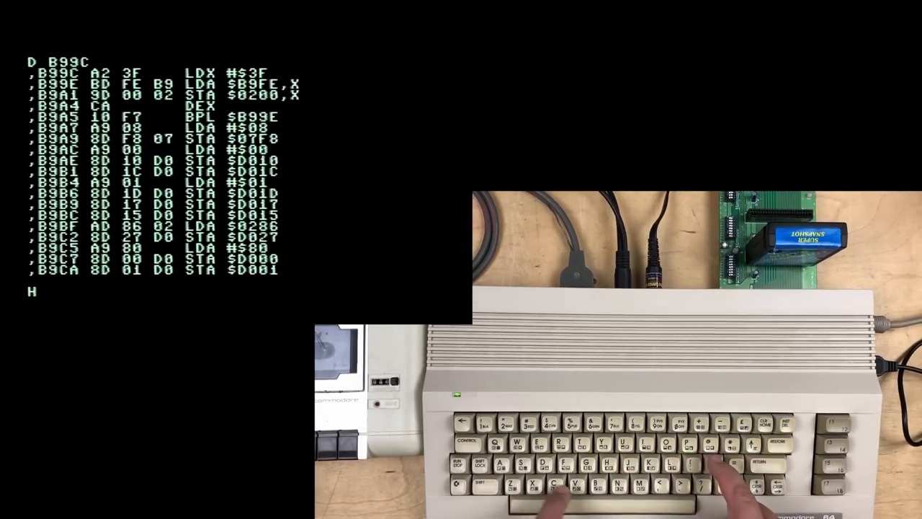
type("A000")
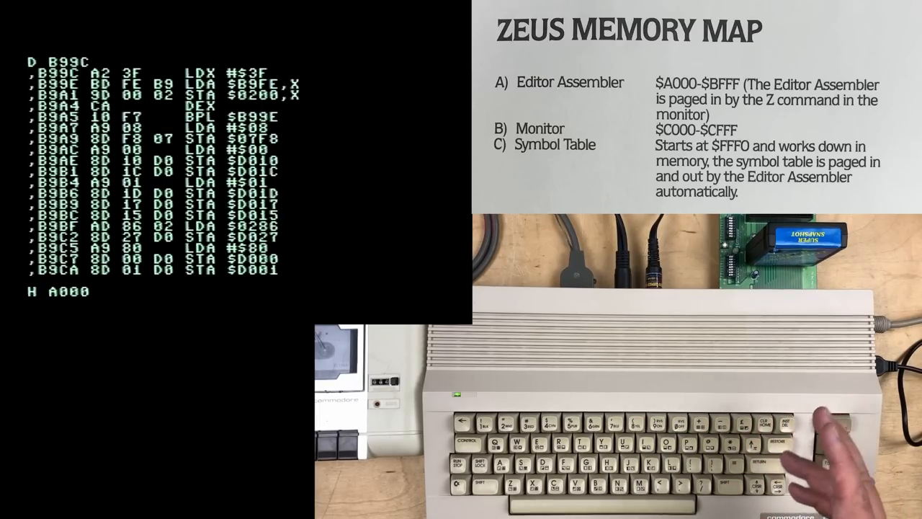
type("CFFF")
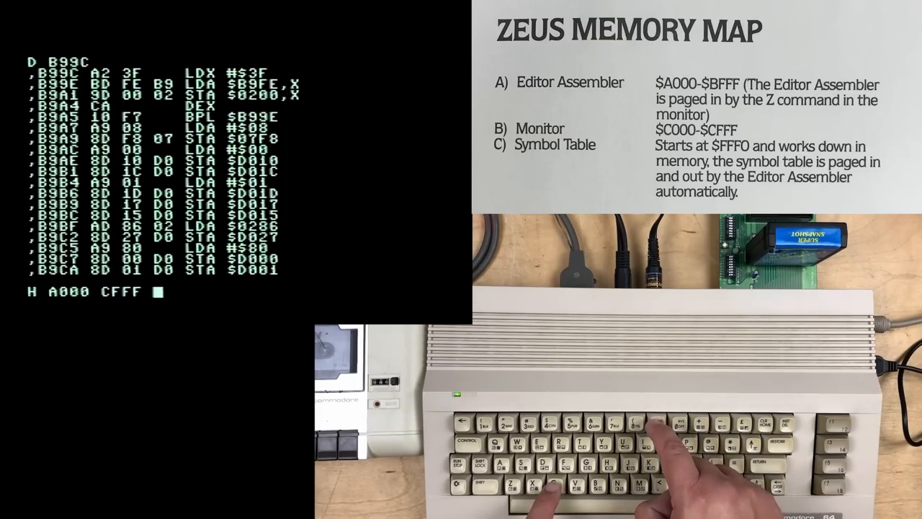
type("9C")
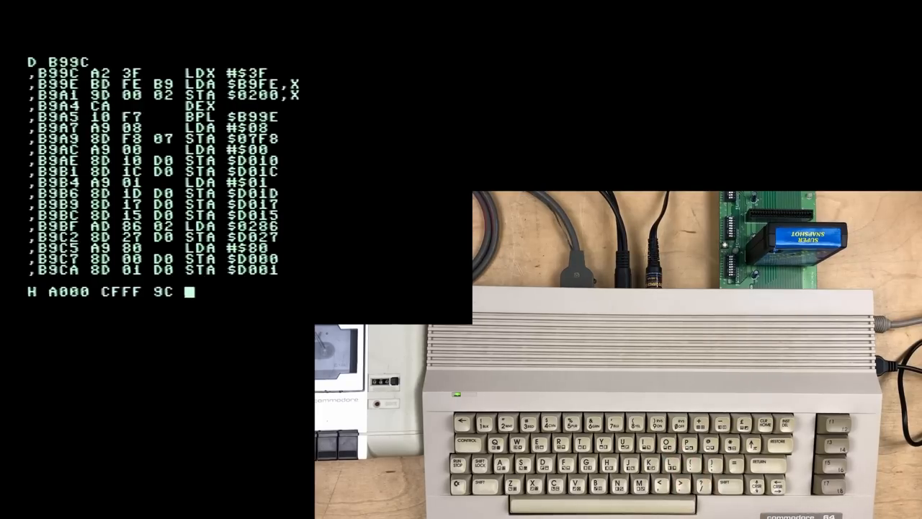
type(" B9")
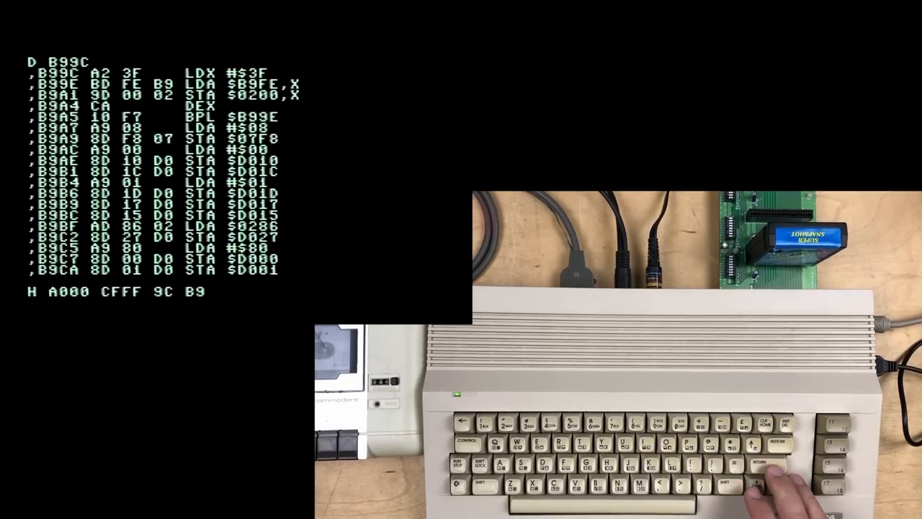
key("Return")
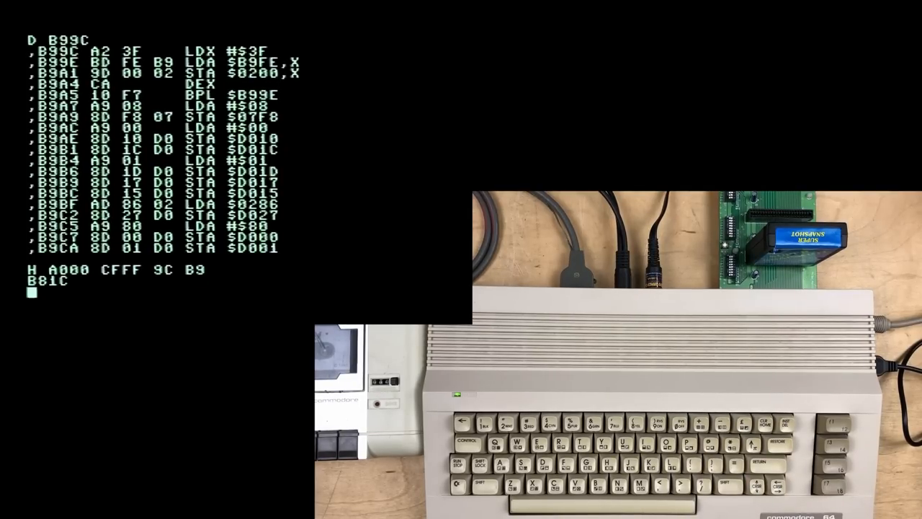
type("D B")
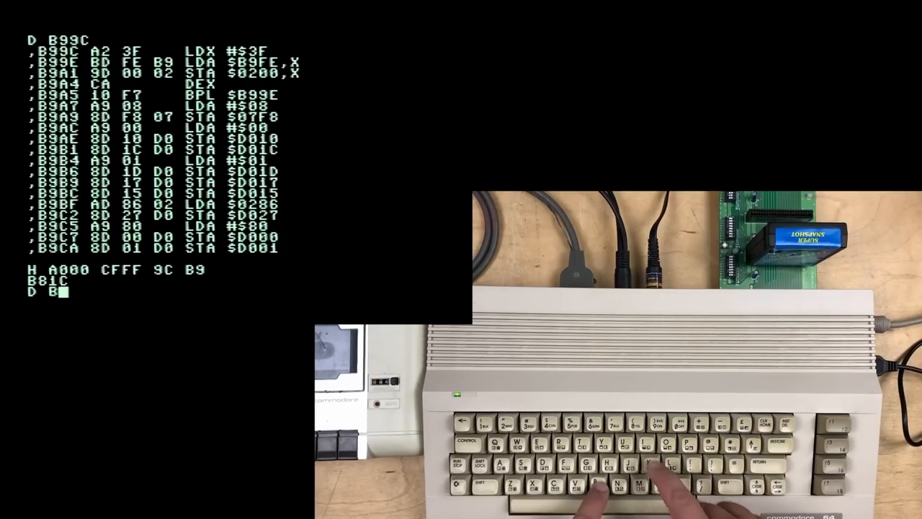
type("8")
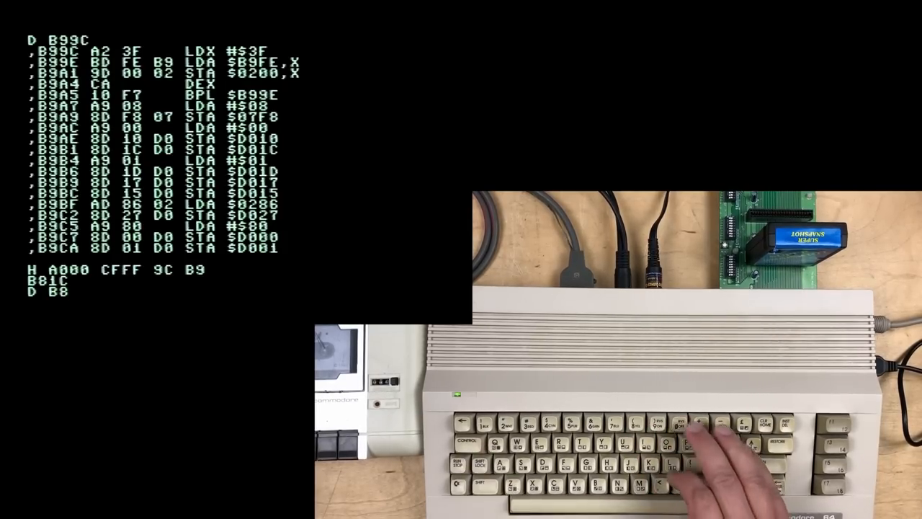
type("00")
key("Return")
key("Down")
key("Down")
key("Down")
key("Down")
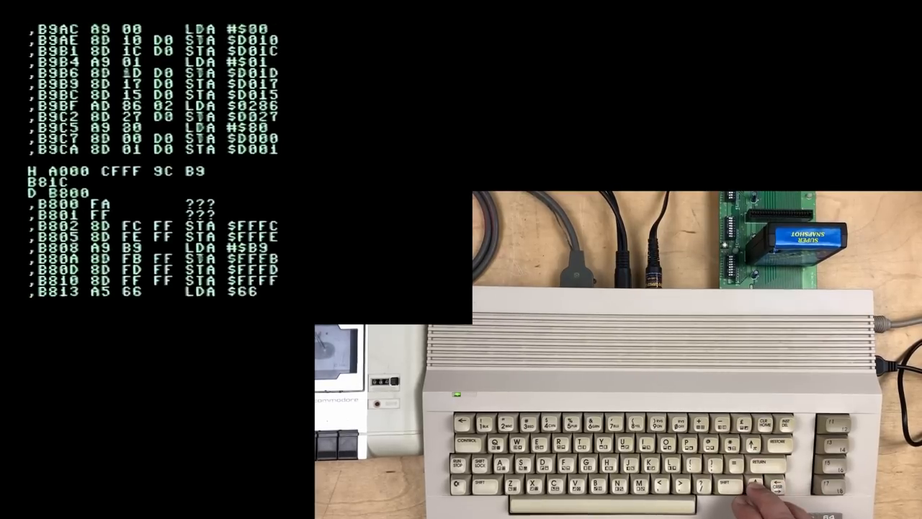
key("Down")
key("Down")
key("Down")
key("Down")
key("Down")
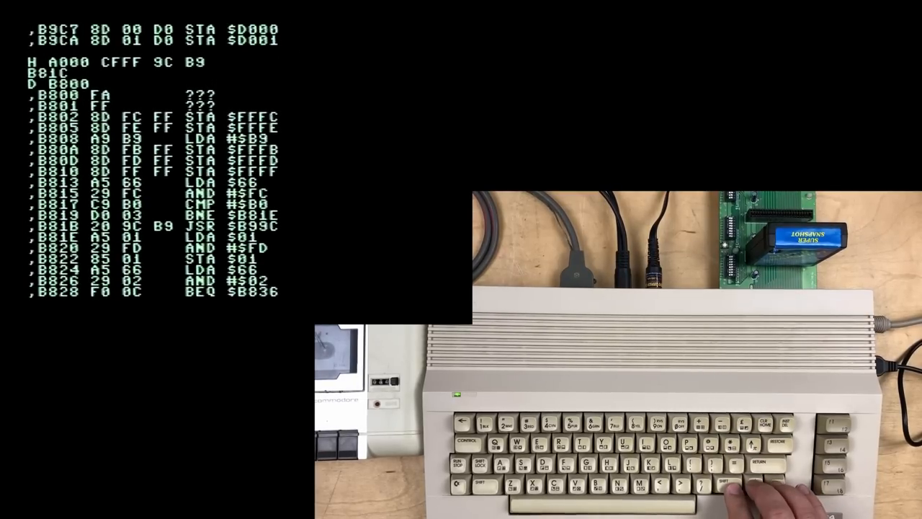
key("Up")
key("Up")
key("Up")
key("Right")
key("Right")
key("Right")
key("Right")
key("Right")
key("Right")
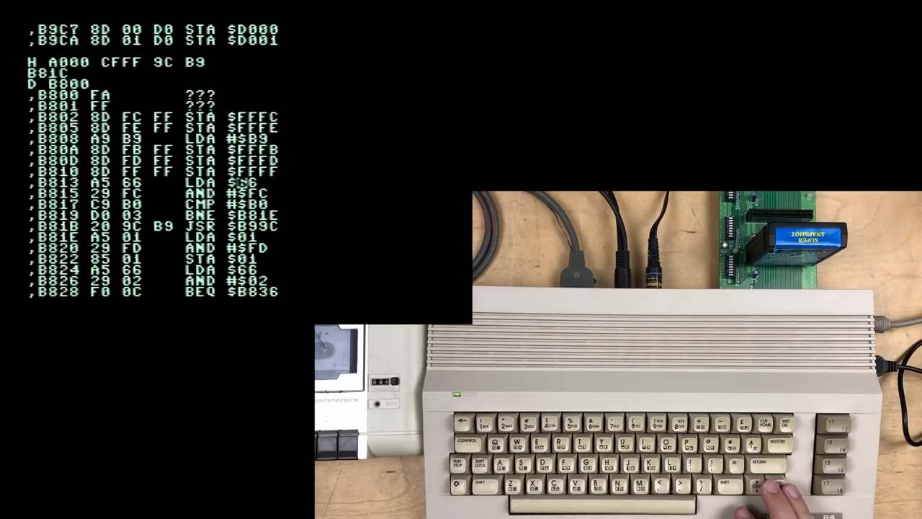
key("Down")
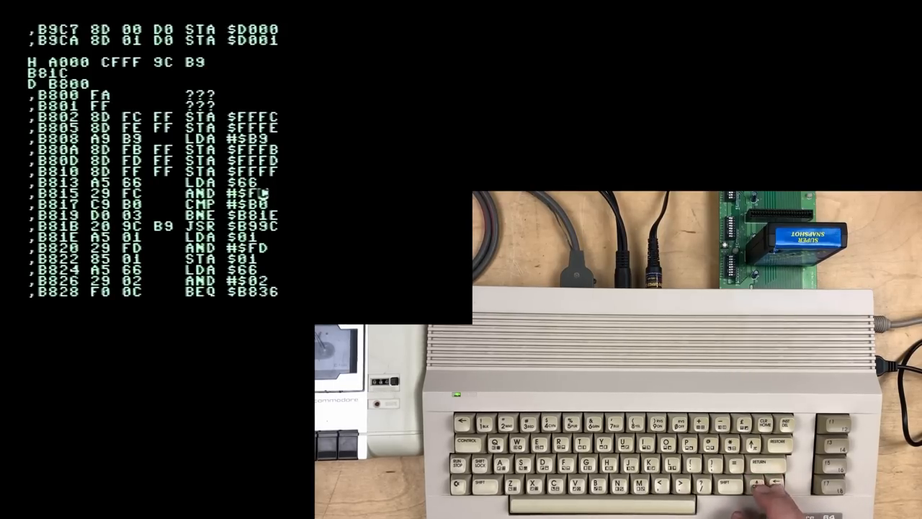
key("Right")
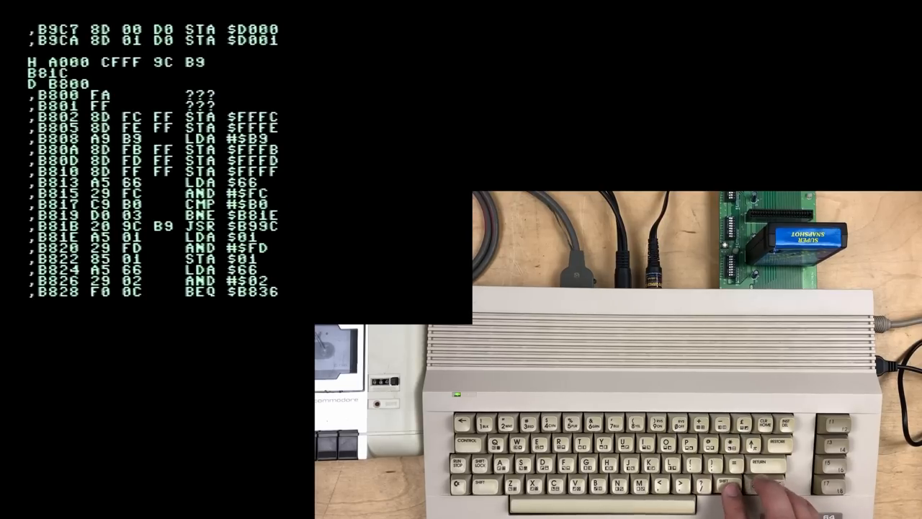
key("Down")
key("Left")
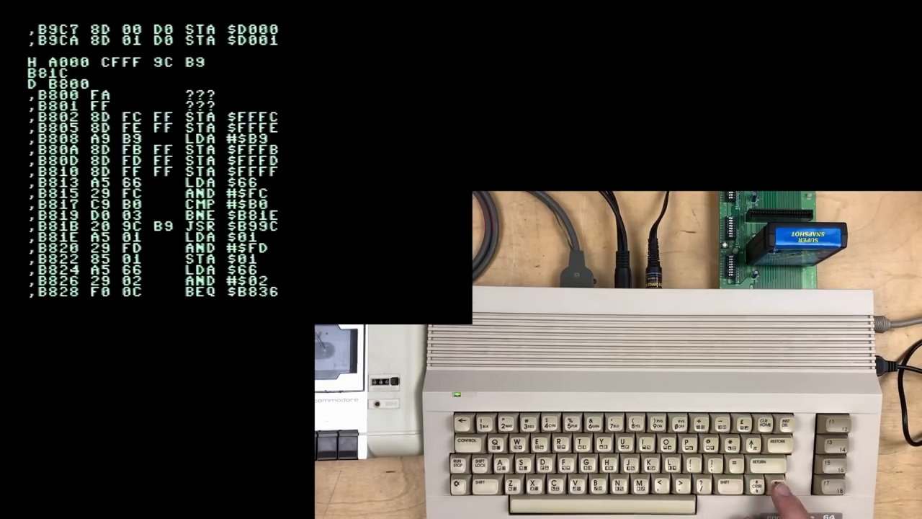
key("Right")
key("Right")
type("176")
key("BackSpace")
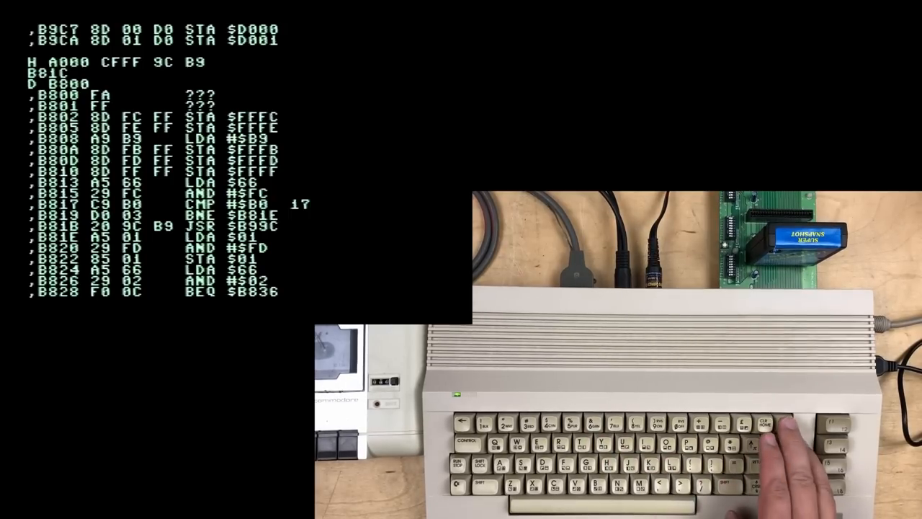
key("BackSpace")
key("BackSpace")
key("BackSpace")
key("BackSpace")
key("BackSpace")
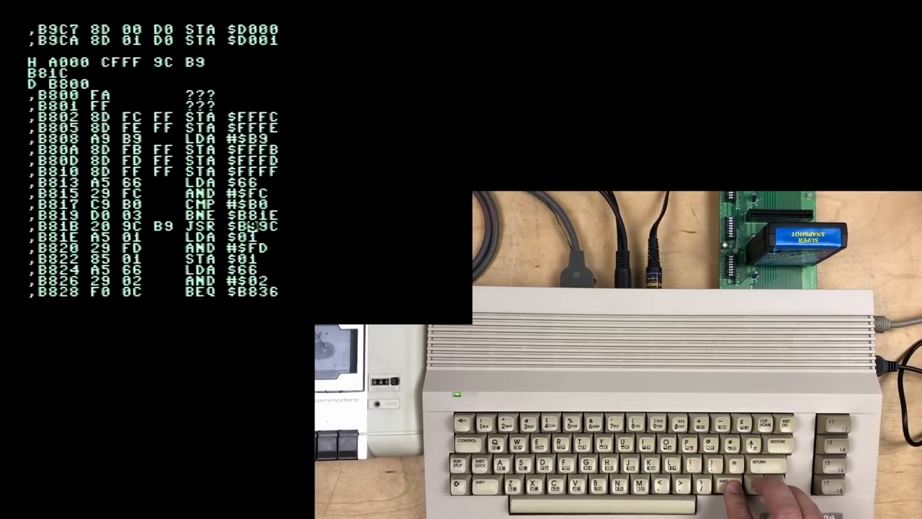
key("Up")
key("Up")
key("Up")
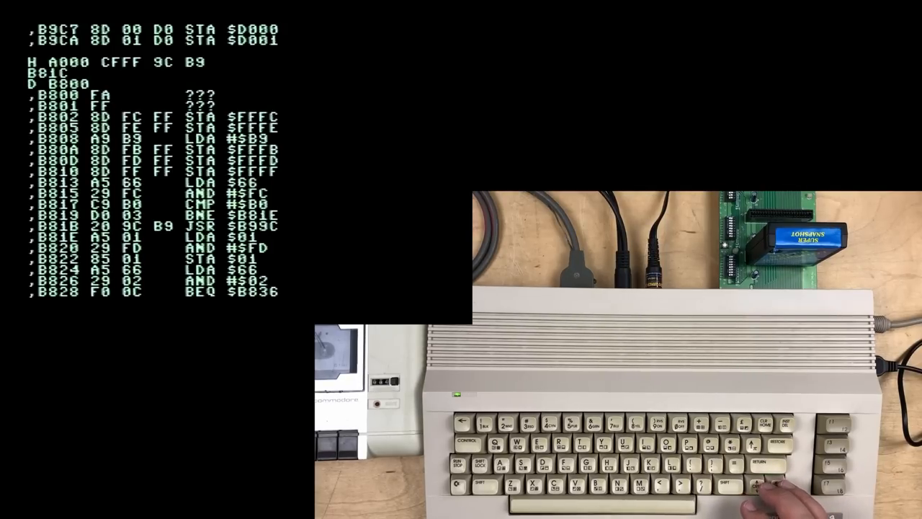
key("Up")
key("Up")
key("Up")
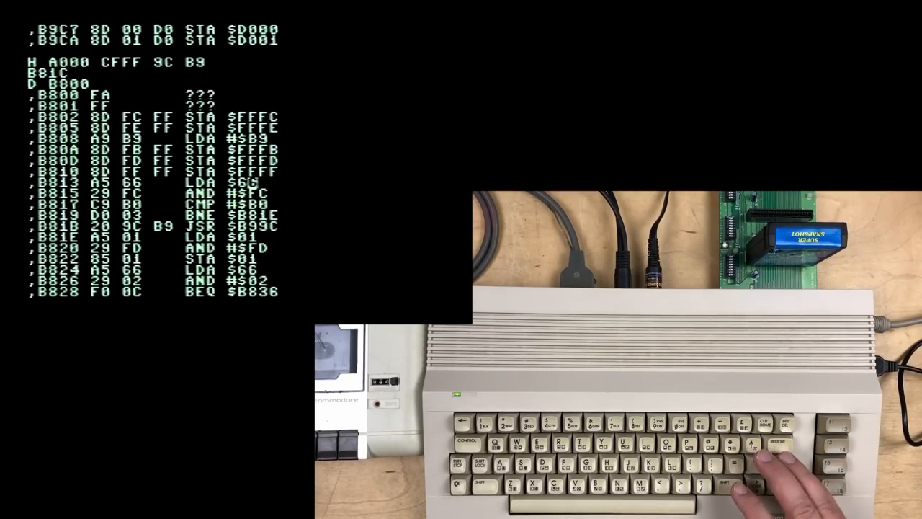
key("Down")
key("Down")
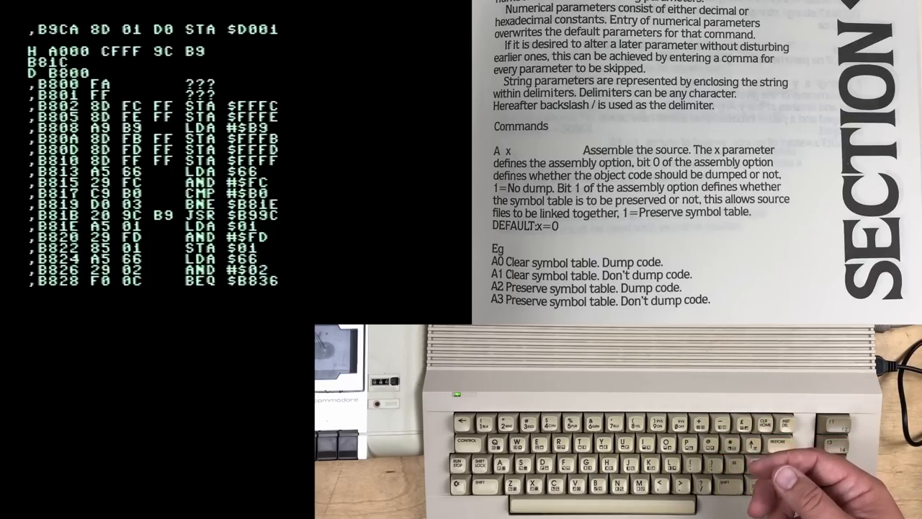
Step down through the CMP #$B0 and BNE $B81E instructions in the disassembly
key("Down")
key("Down")
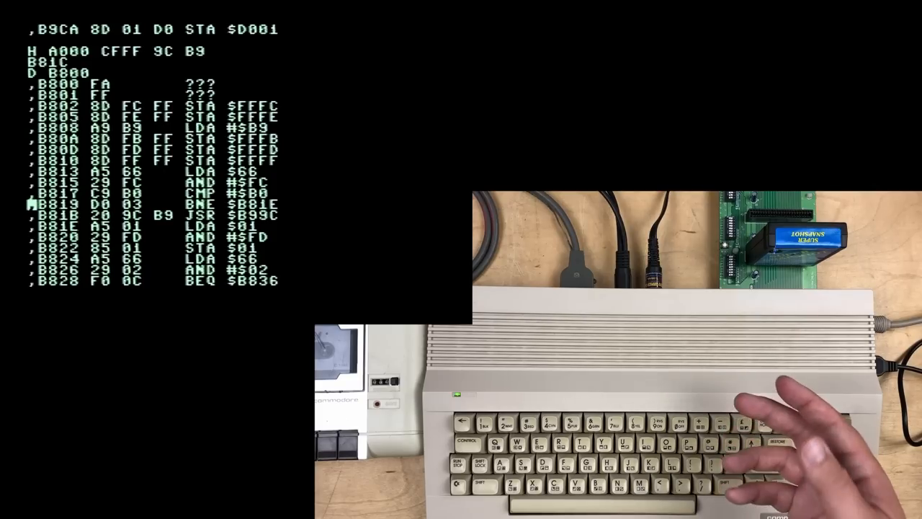
key("Down")
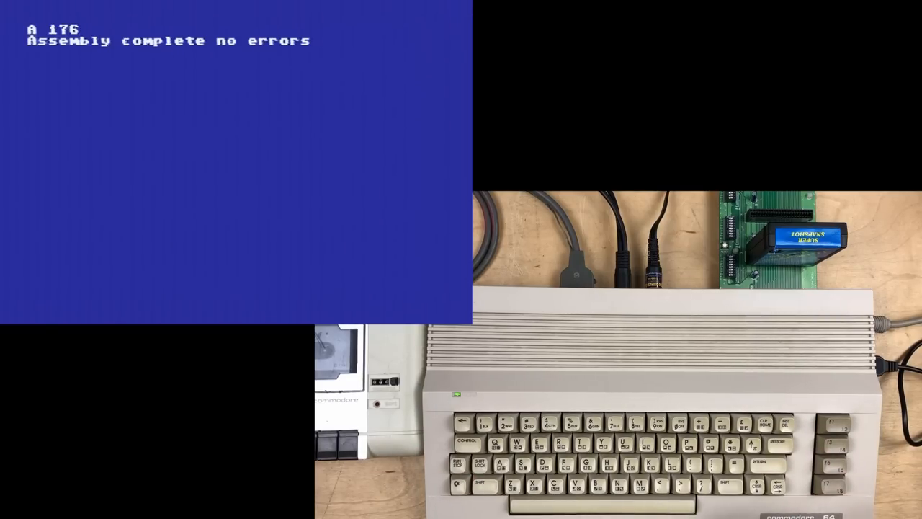
type("V")
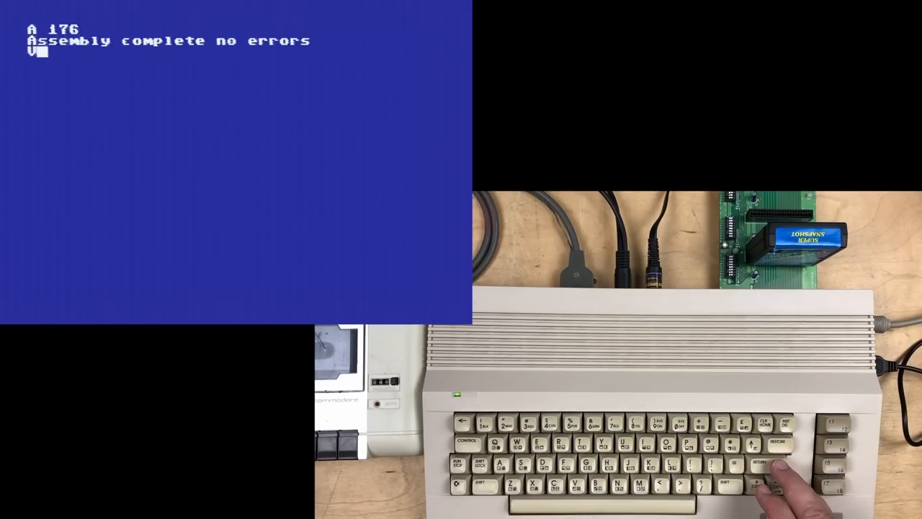
List the source with V and move along line 80 toward the ORG directive
key("Return")
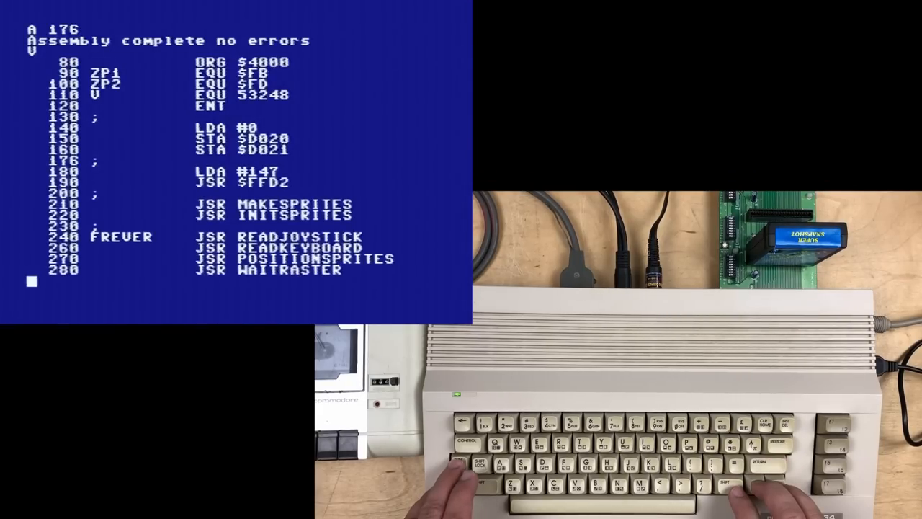
key("Up")
key("Up")
key("Up")
key("Up")
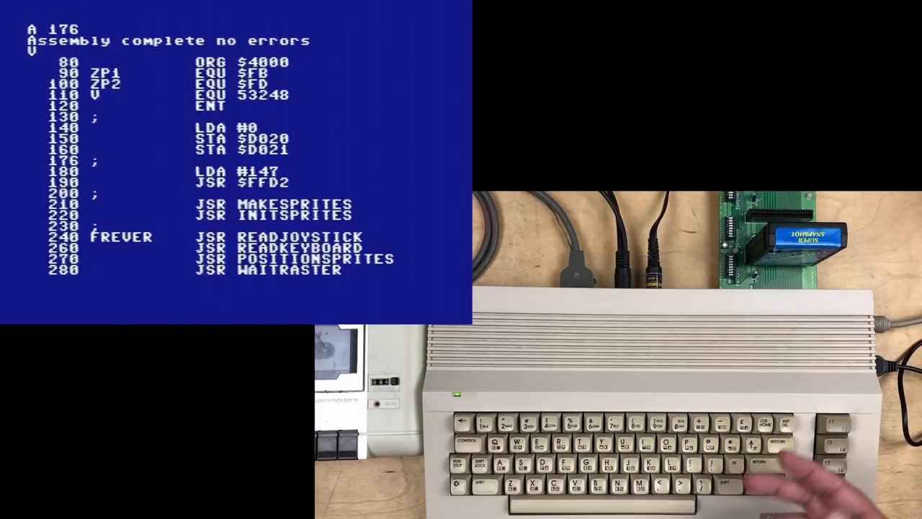
key("Right")
key("Right")
key("Right")
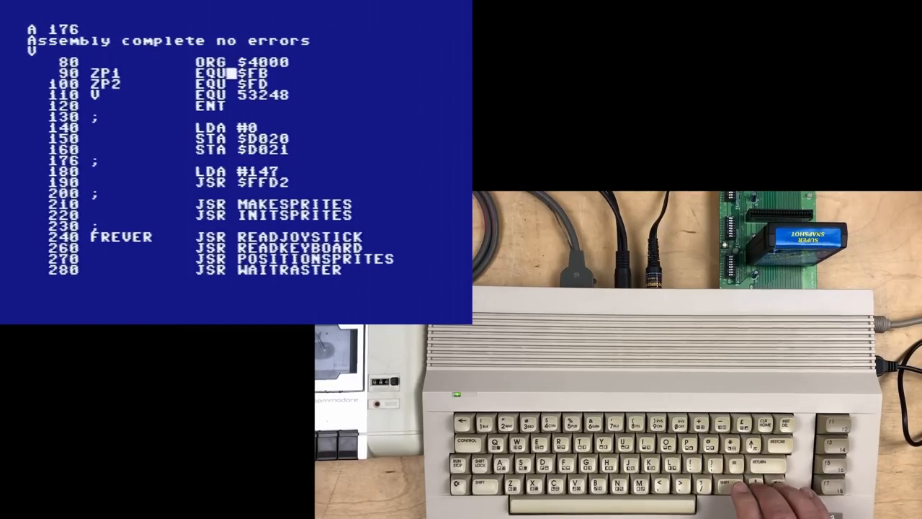
key("Return")
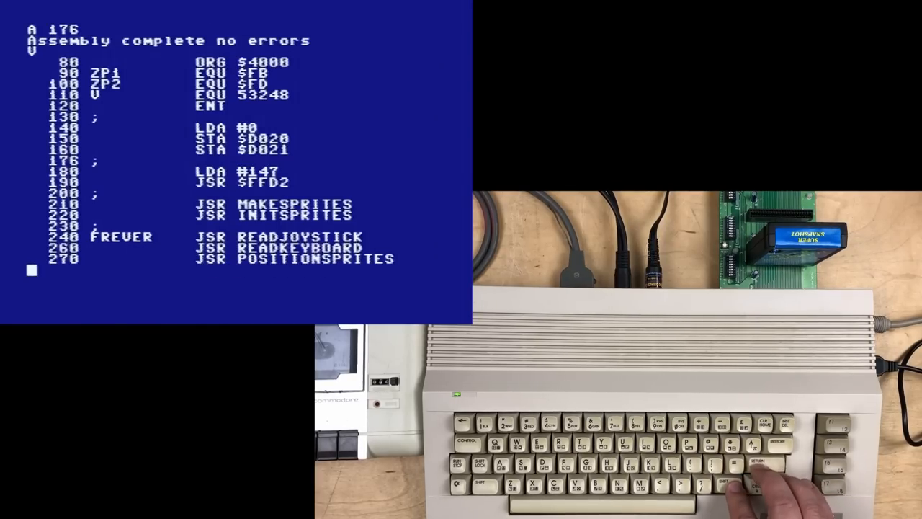
type("V")
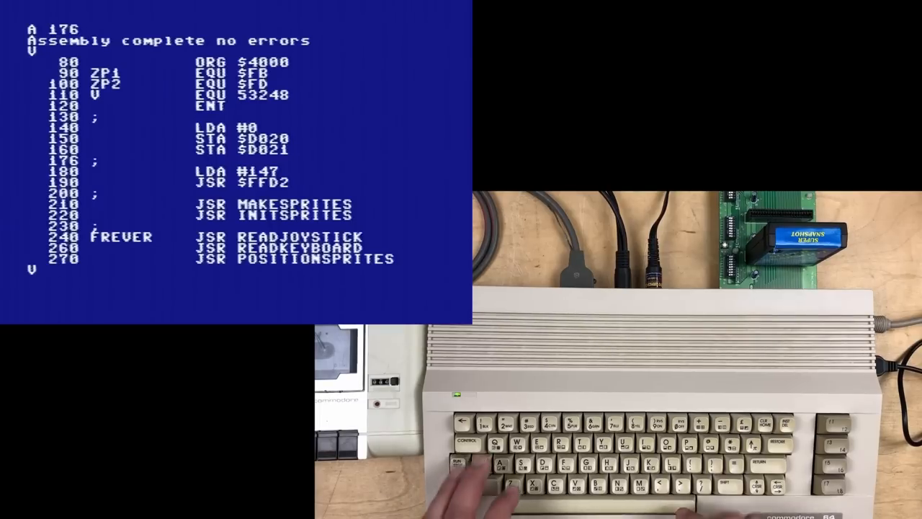
type(" 1000")
key("Return")
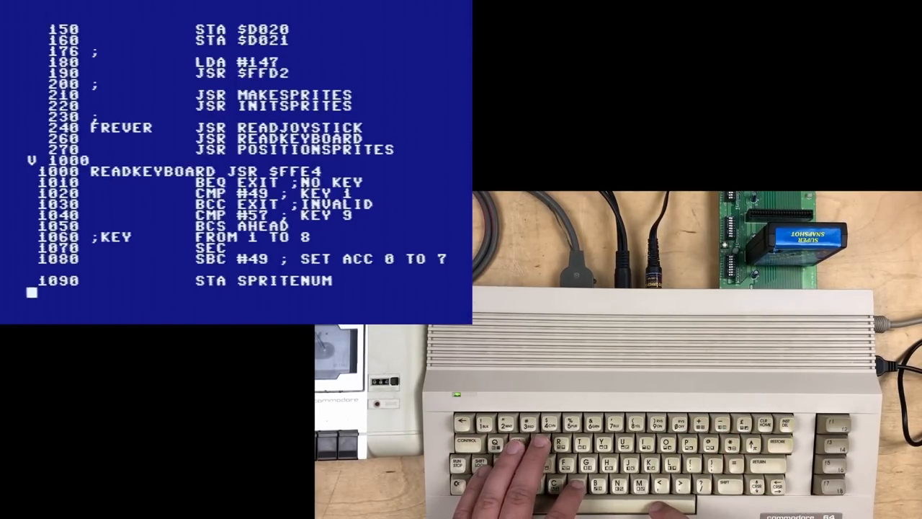
type("V 1")
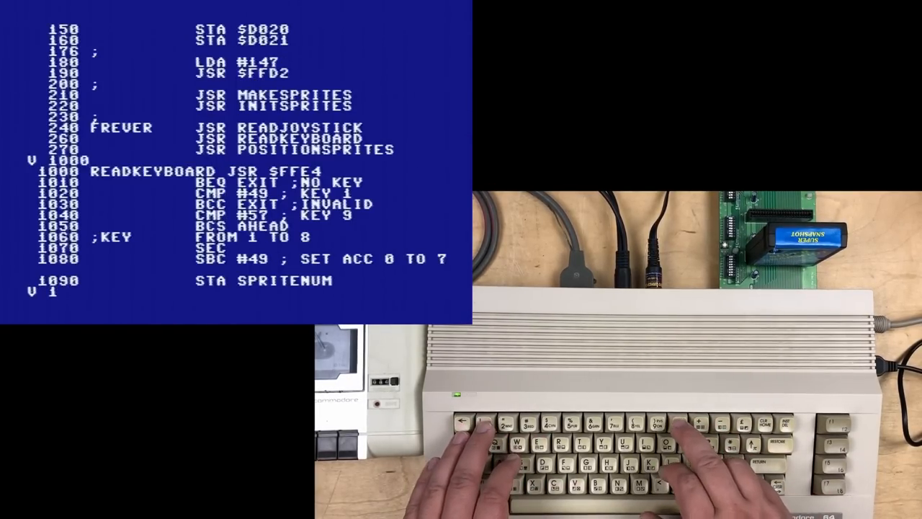
type("000 200")
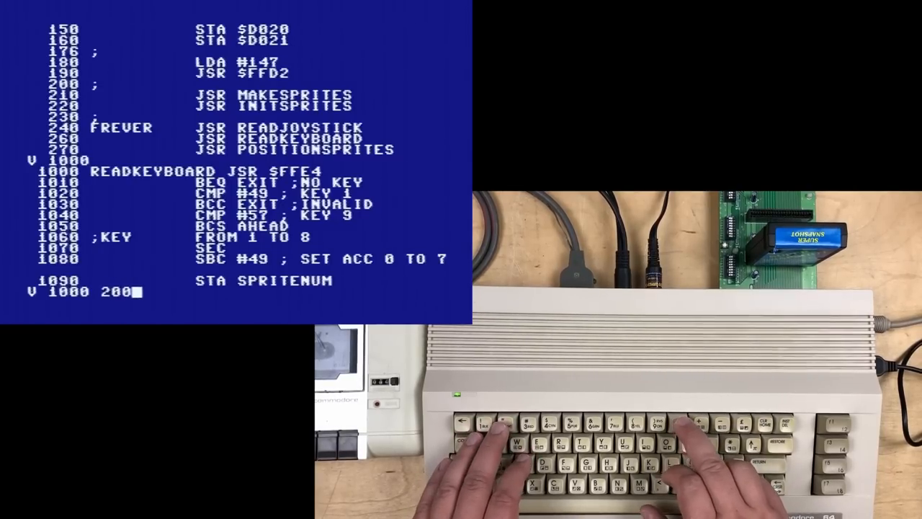
type("0 100")
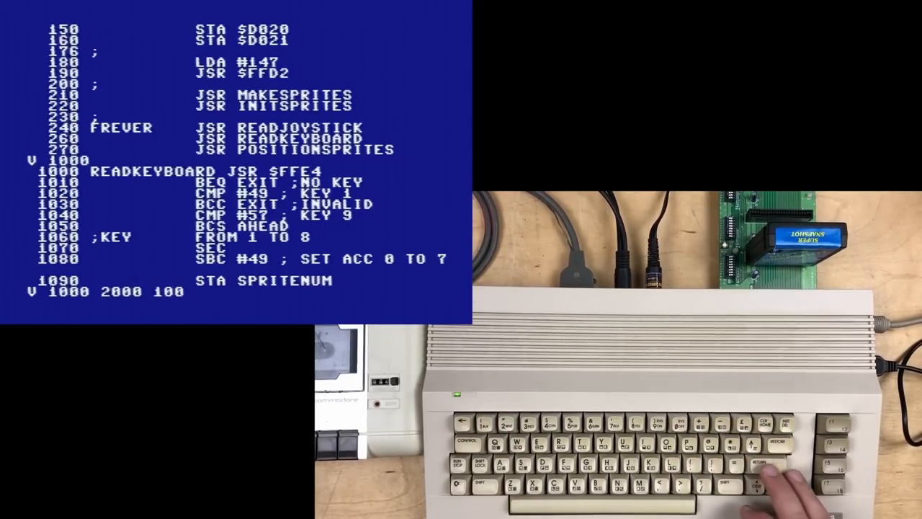
key("Return")
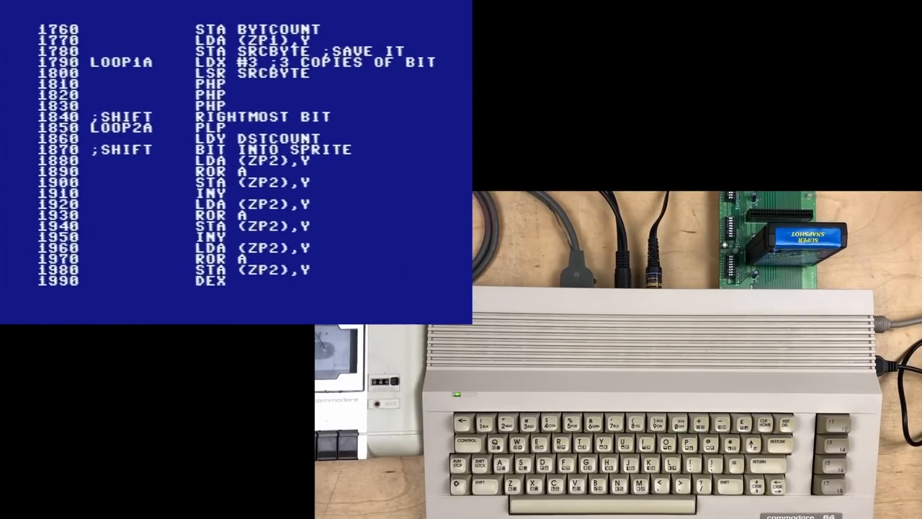
Relist the source and correct line 240's label from FREVER to FOREVER by inserting the O
key("shift+Home")
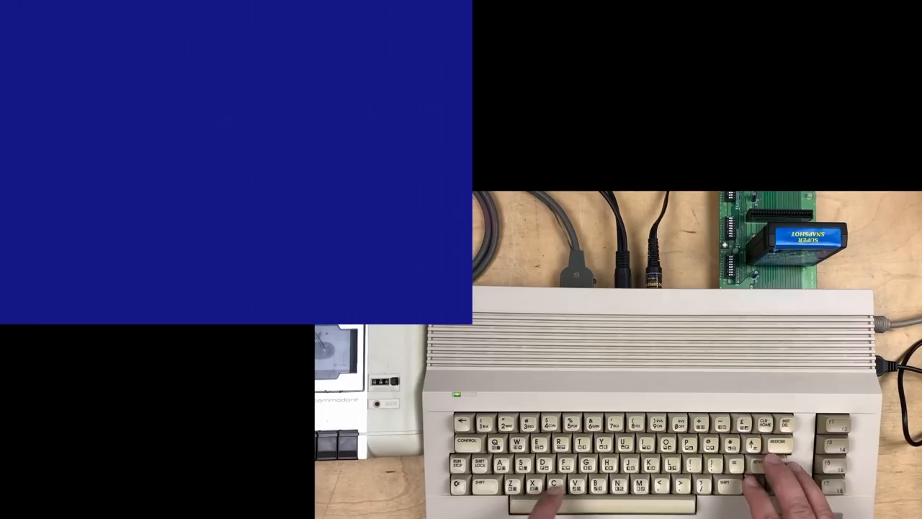
type("V")
key("Return")
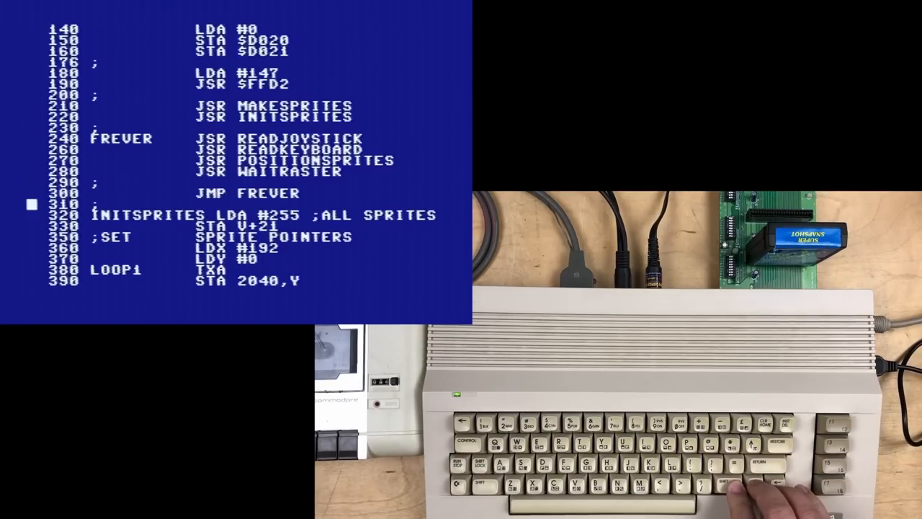
key("Right")
key("Right")
key("Right")
key("Right")
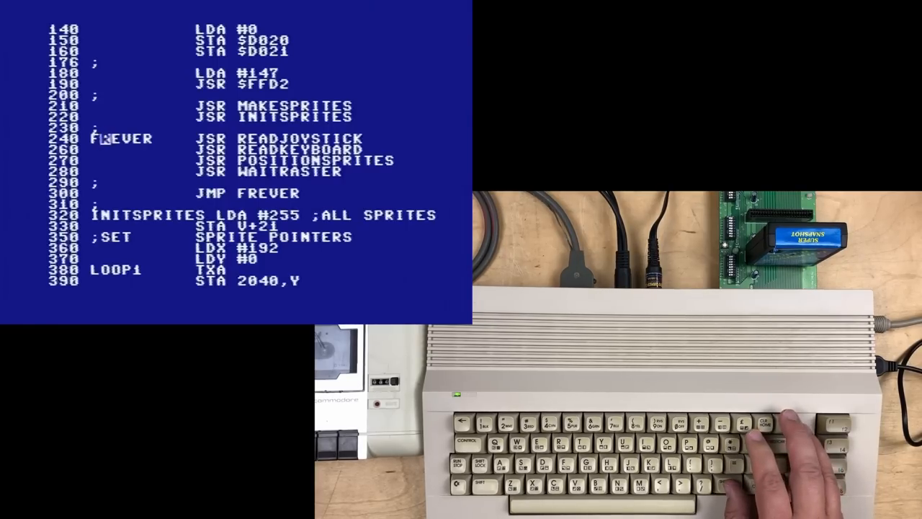
key("Insert")
type("O")
key("Return")
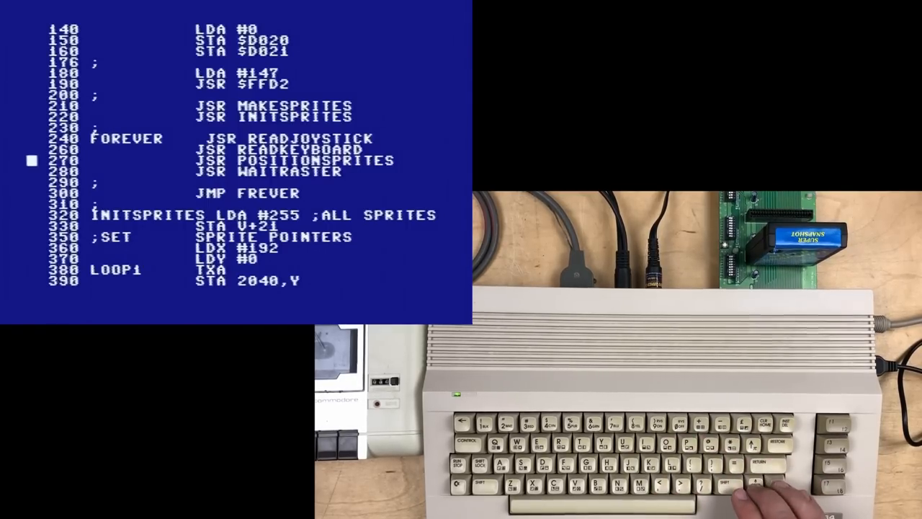
Relist the source from line 240, showing the label split as F and OREVER
key("Return")
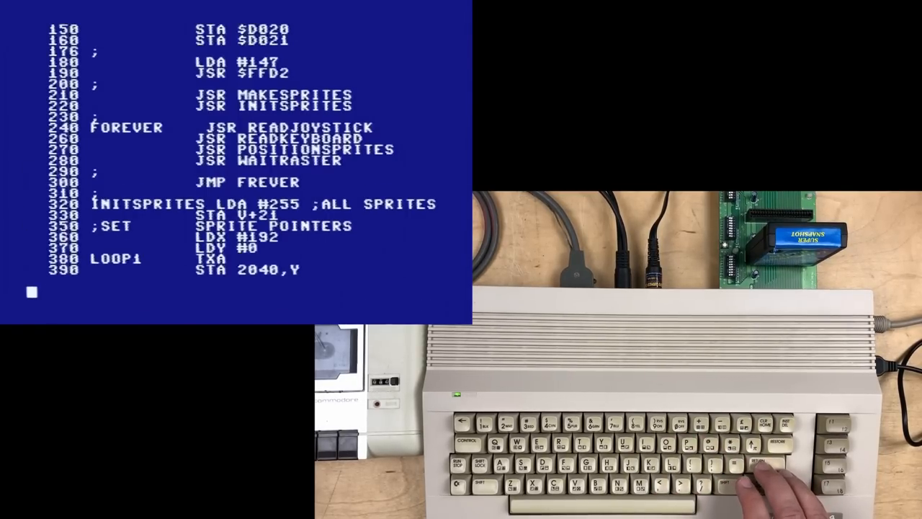
type("V 240")
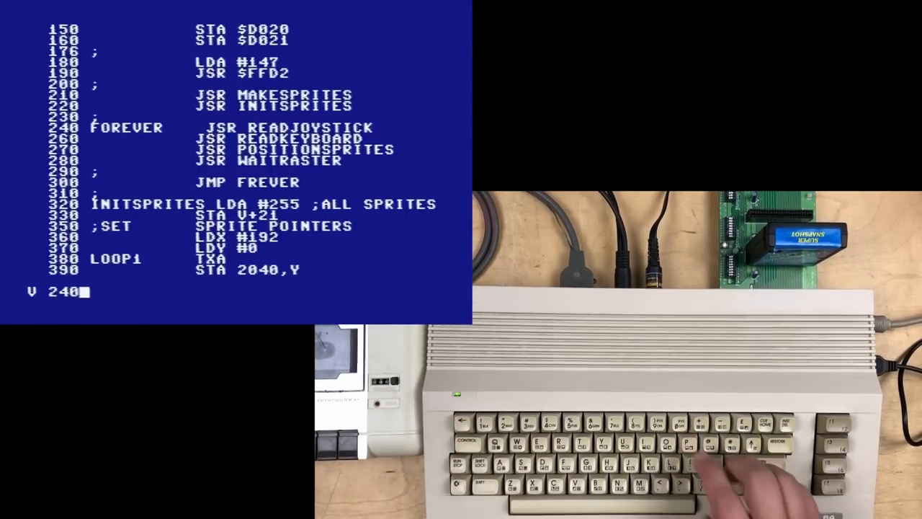
key("Return")
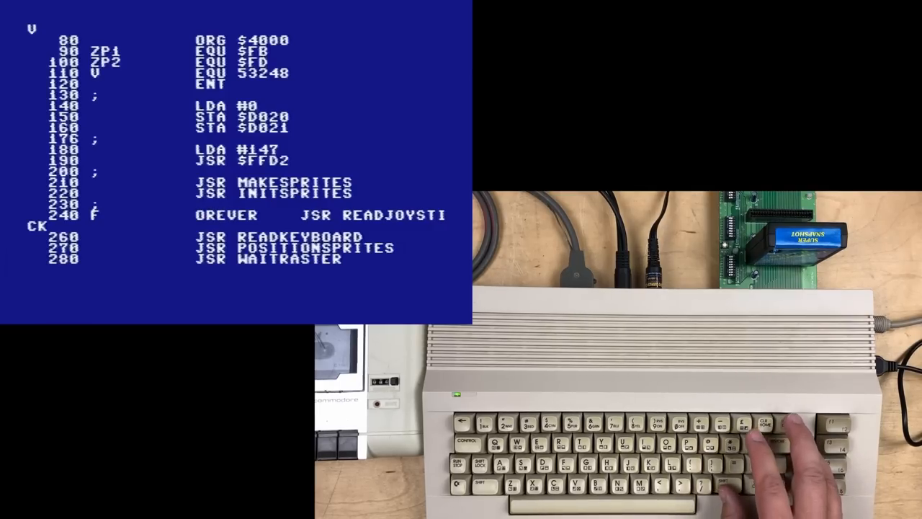
Close the gap in line 240's label, store it, and assemble the source again
key("Insert")
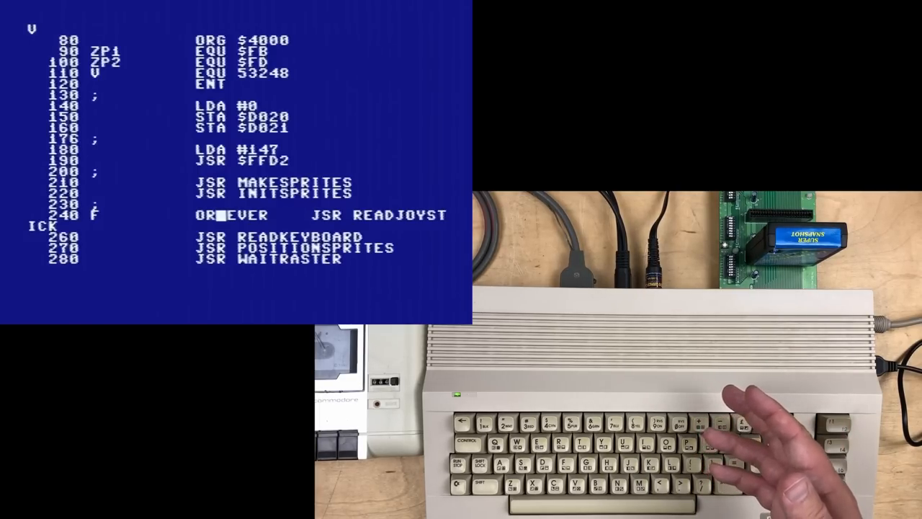
type("+")
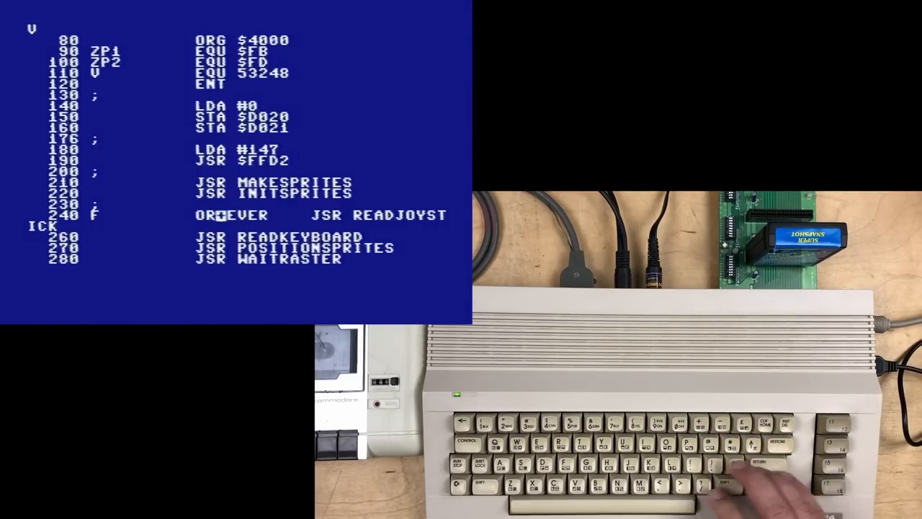
key("Right")
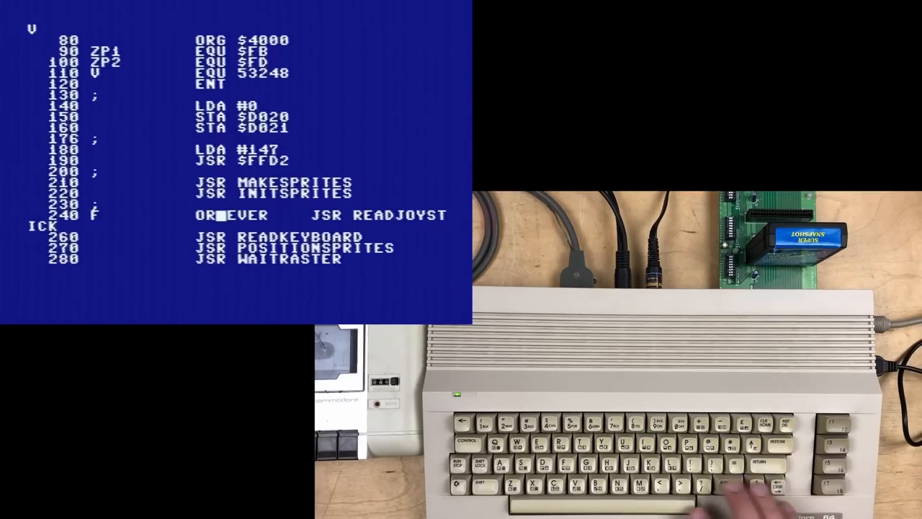
key("Right")
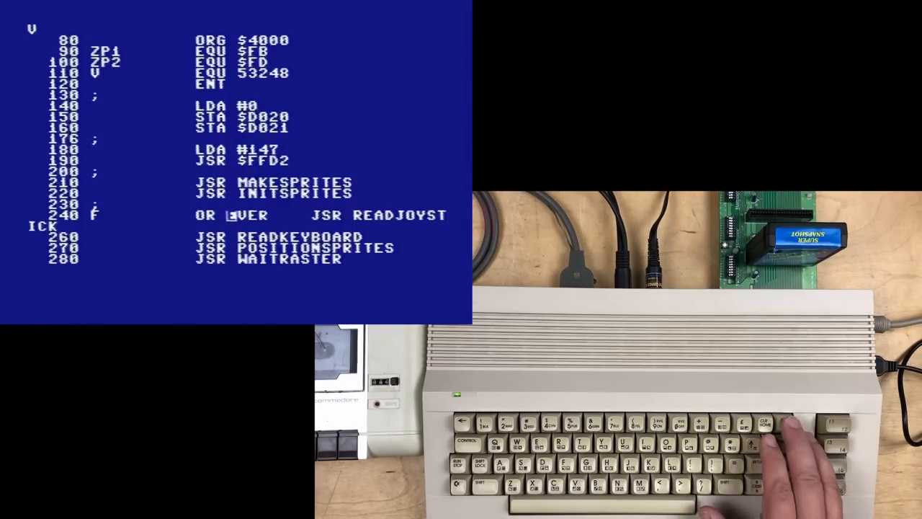
key("BackSpace")
key("Return")
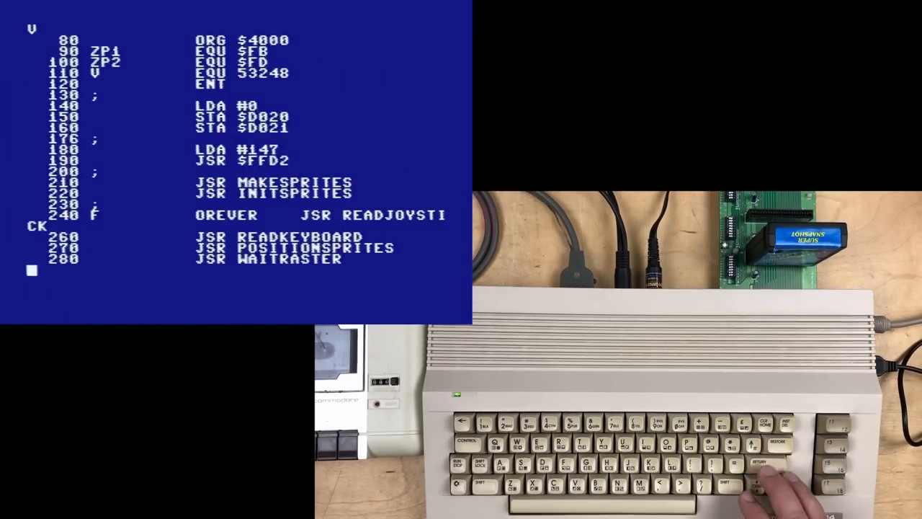
type("a")
key("Return")
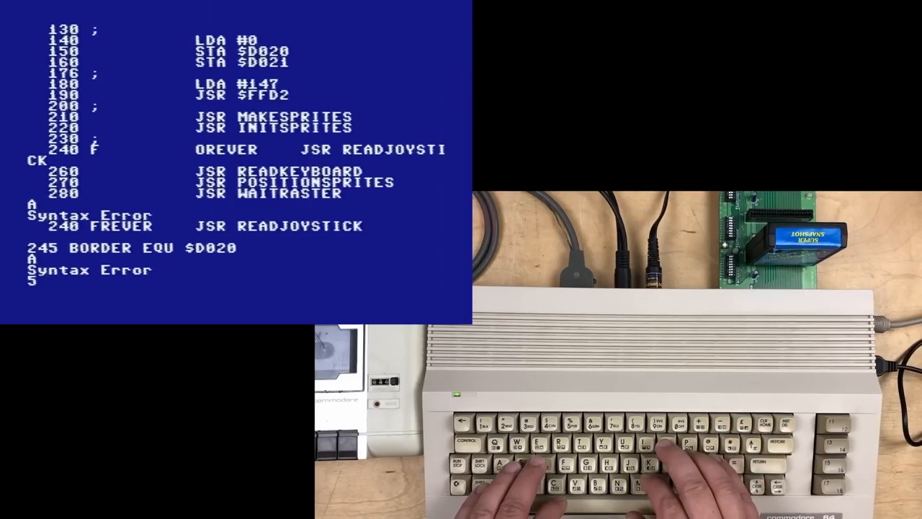
type("0RS")
Clear the mistyped 5 OR 5 expression, enter 245 on its own, and list the source from line 80
key("BackSpace")
key("BackSpace")
key("BackSpace")
type("OR 5")
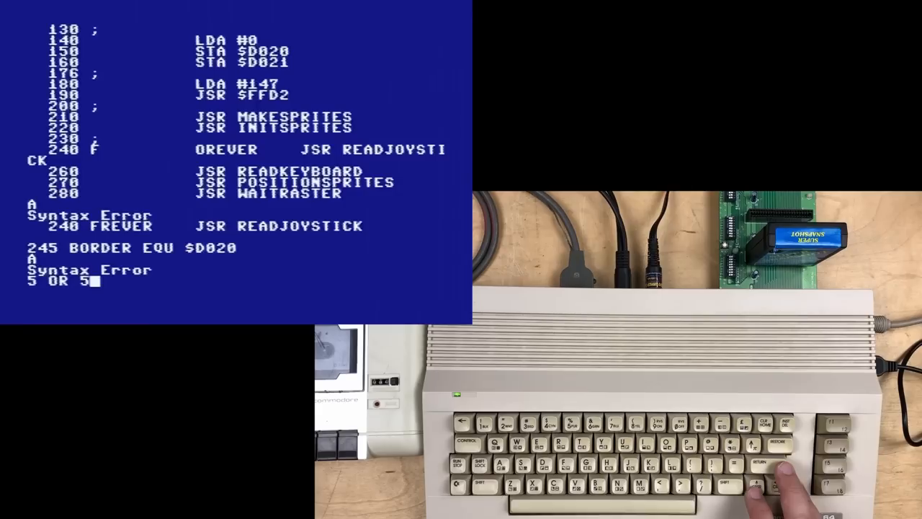
key("Left")
key("Left")
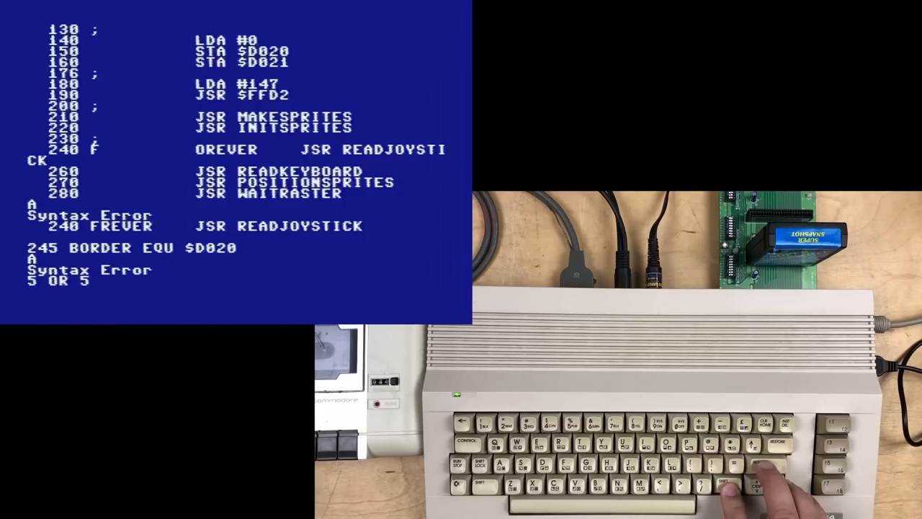
key("shift+Return")
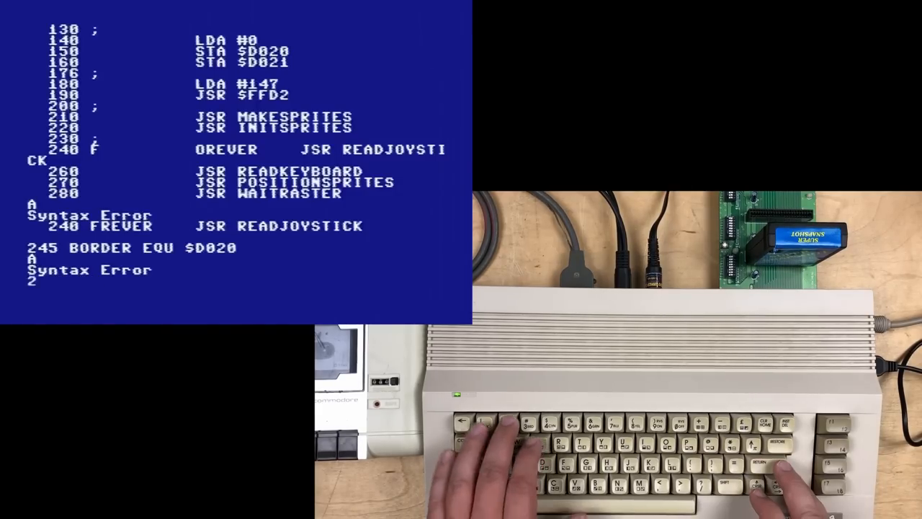
type("245")
key("Return")
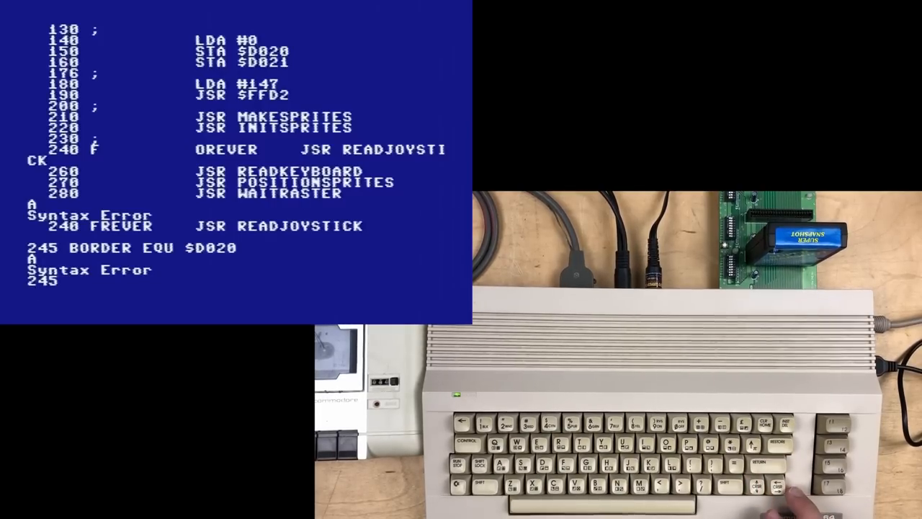
type("V")
key("Return")
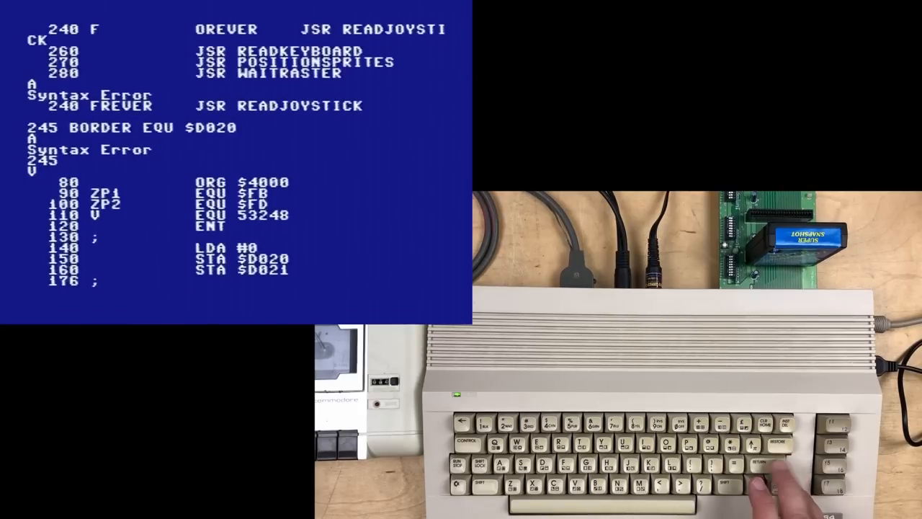
Cursor onto line 80's ORG directive, insert *= before it and remove it again
key("Up")
key("Up")
key("Up")
key("Right")
key("Right")
key("Right")
key("Down")
key("Down")
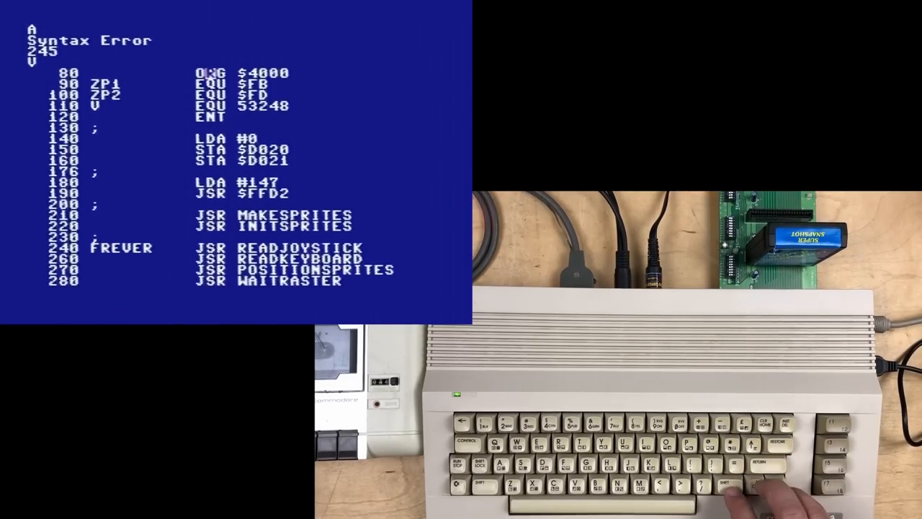
key("Left")
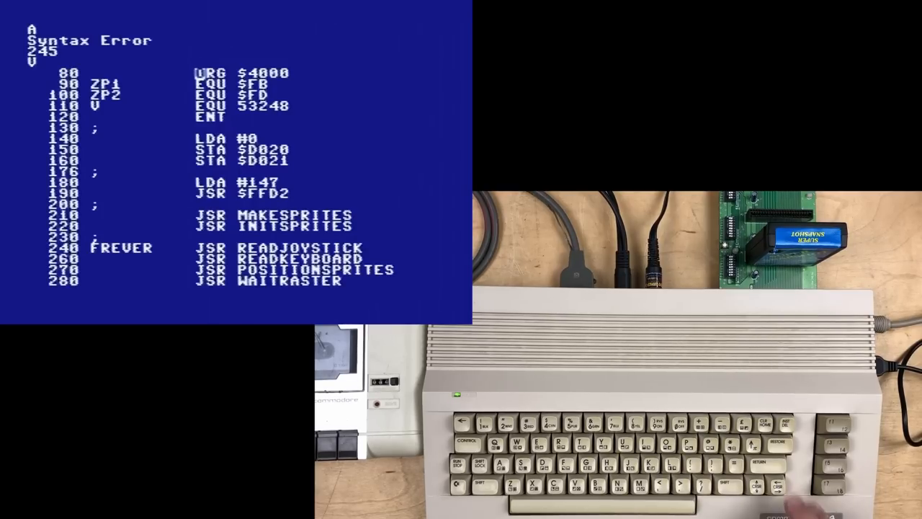
key("Left")
key("Left")
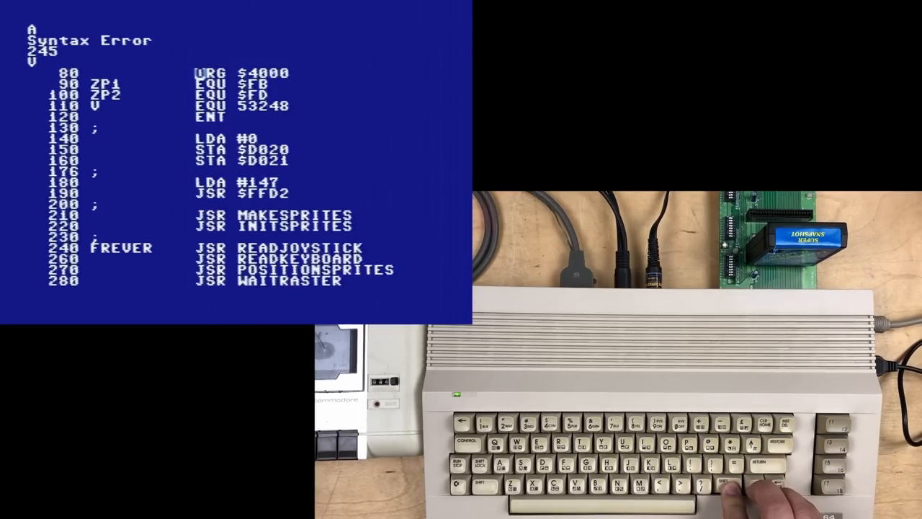
key("Down")
key("Down")
key("Down")
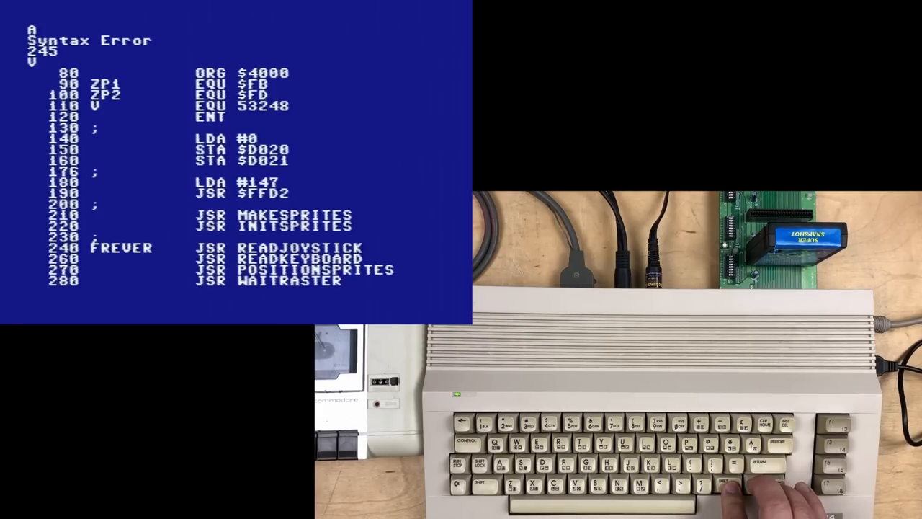
key("Up")
key("Up")
key("Up")
key("Up")
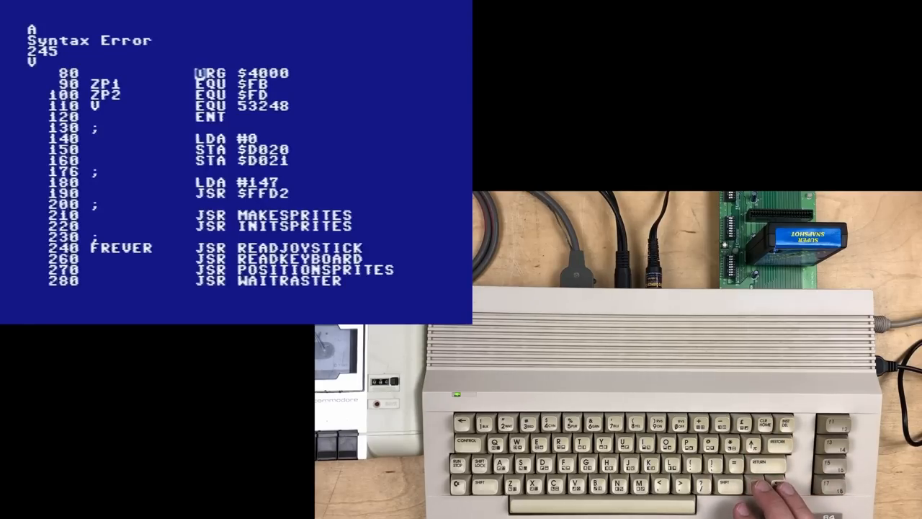
key("Left")
key("Left")
key("Left")
type("*=")
key("Left")
key("Left")
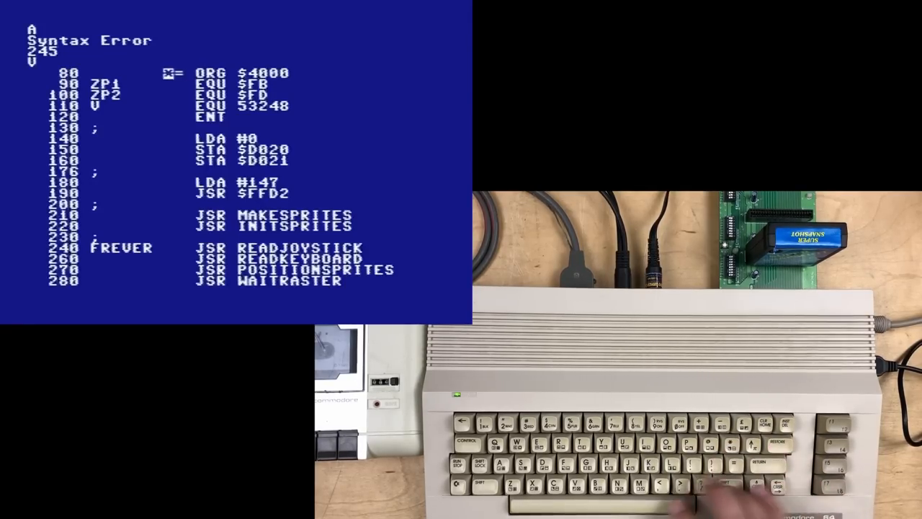
Move over lines 90–140 and list the data section from line 9000
key("Down")
key("Left")
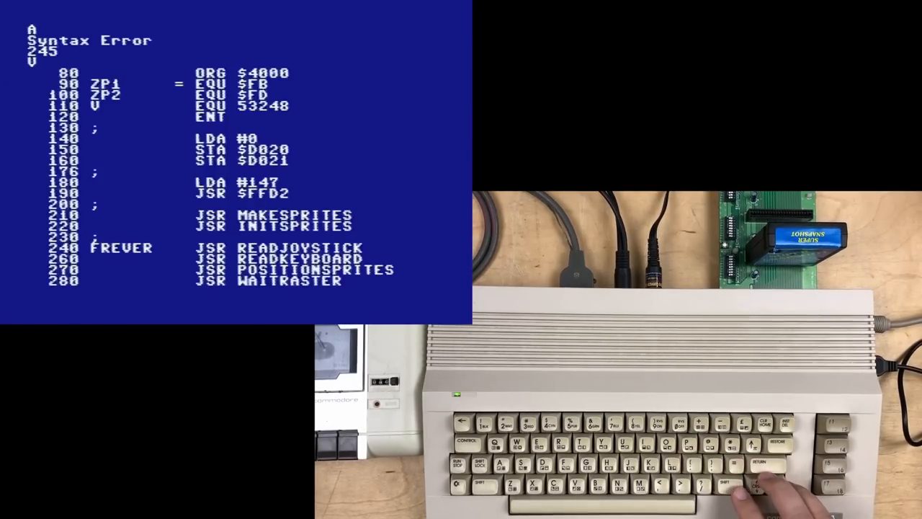
key("Right")
key("Right")
key("Right")
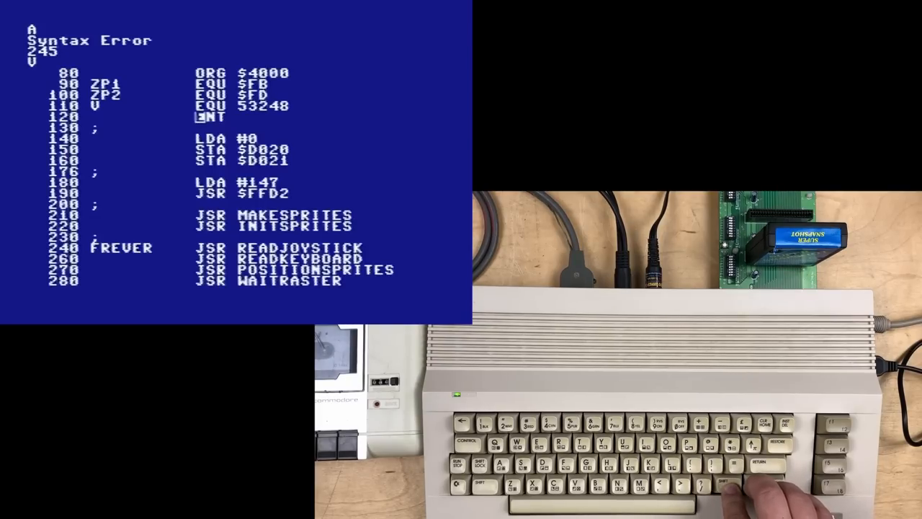
key("Up")
key("Up")
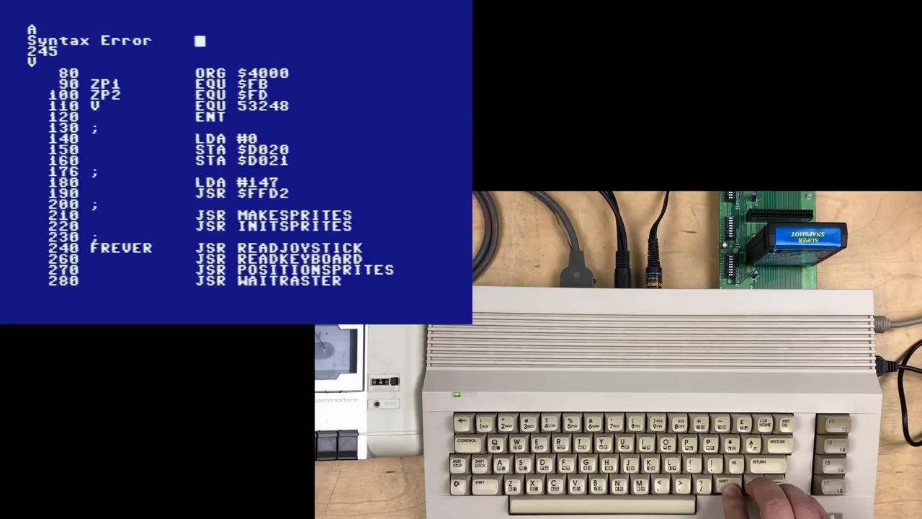
key("Down")
key("Down")
key("Down")
key("Down")
key("Down")
key("Down")
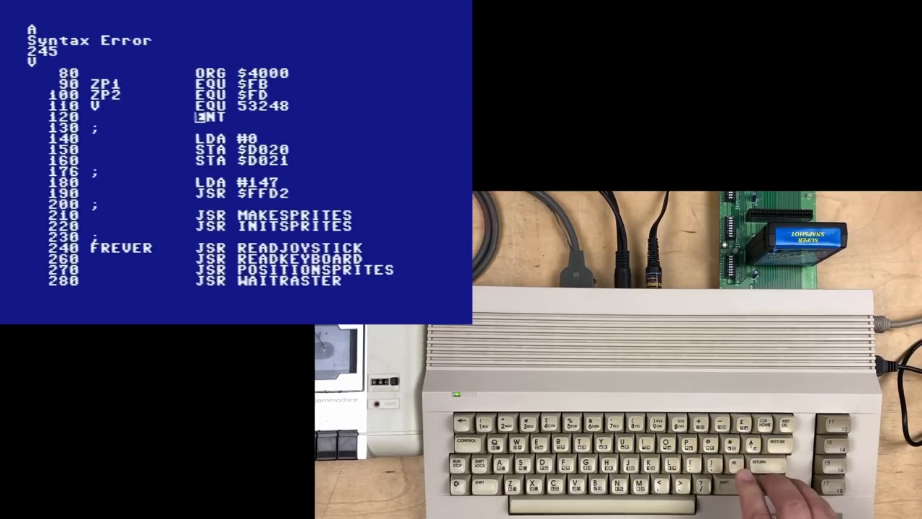
key("Down")
key("Down")
key("Down")
type("V 9000")
key("Return")
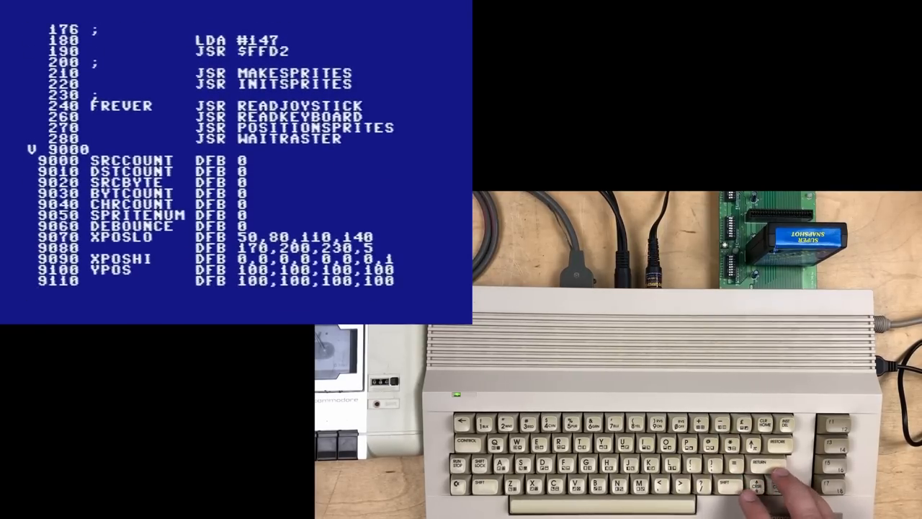
Cursor over data lines 9000–9030, then clear the screen
key("Up")
key("Up")
key("Up")
key("Right")
key("Right")
key("Right")
key("Right")
key("Right")
key("Right")
key("Right")
key("Right")
key("Up")
key("Up")
key("Up")
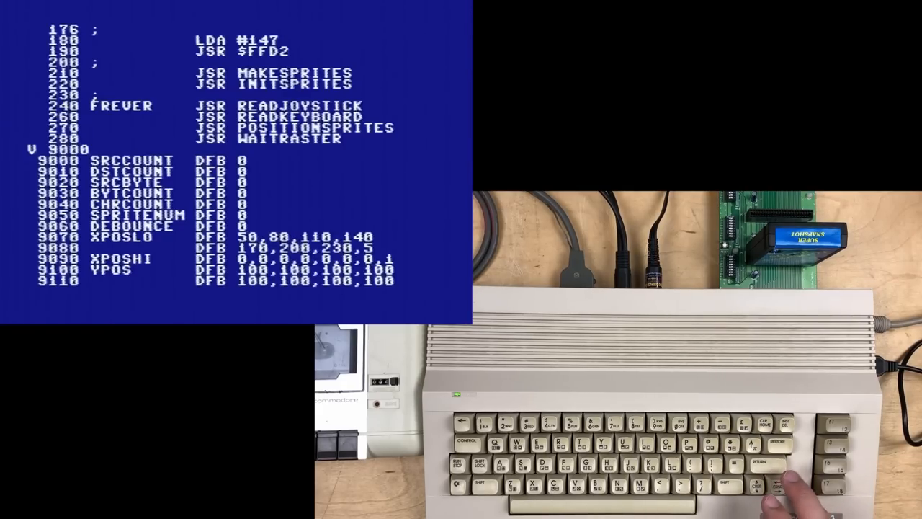
key("Right")
key("Down")
key("Down")
key("Down")
key("shift+Home")
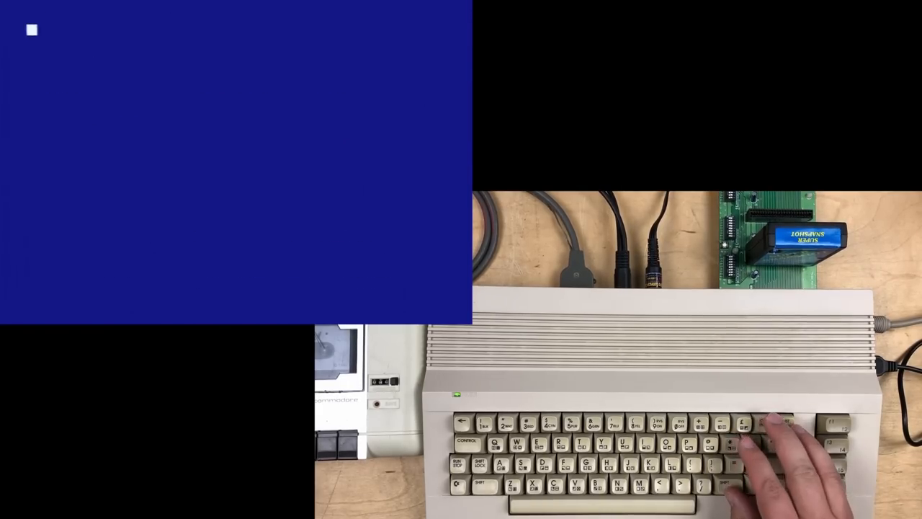
type("v")
List the source and extend line 1550's #$D0 to $D008, then trim it back to $D0
key("Return")
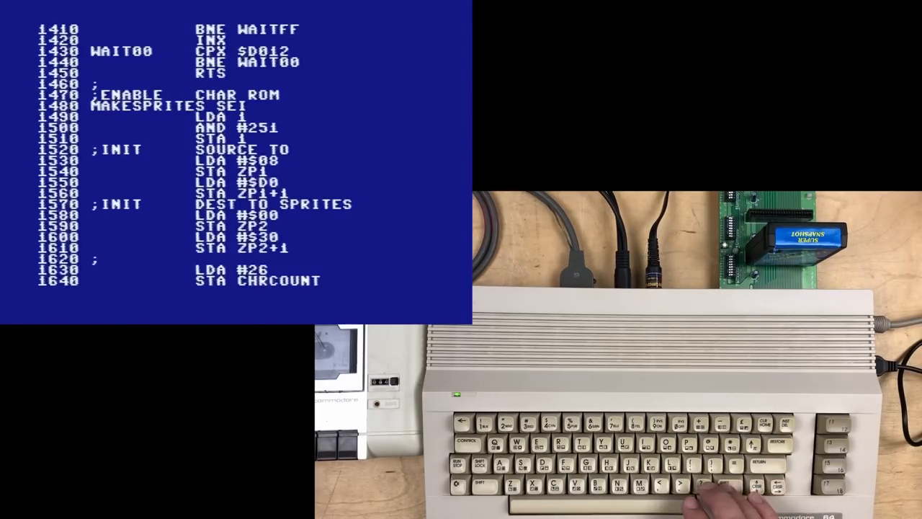
key("shift+Insert")
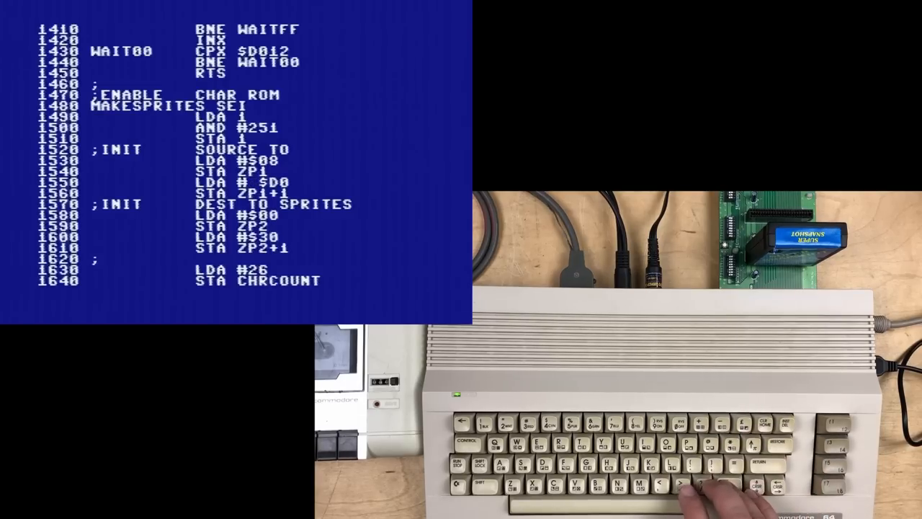
type(">")
key("Right")
key("Right")
key("Right")
type("08")
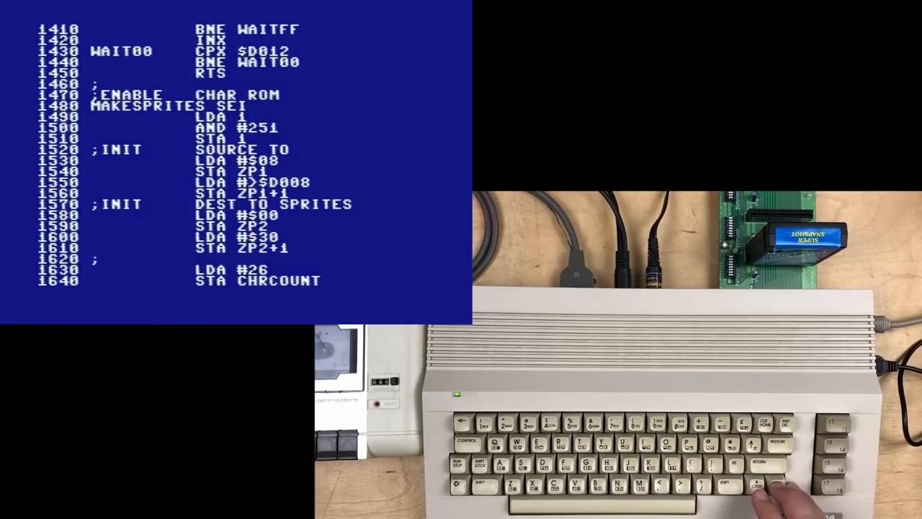
key("Right")
key("Right")
key("Right")
key("Right")
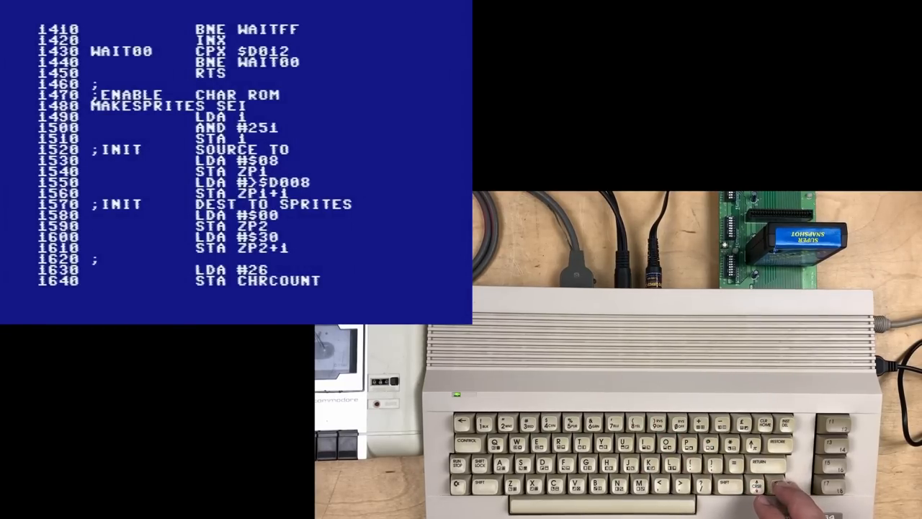
key("Left")
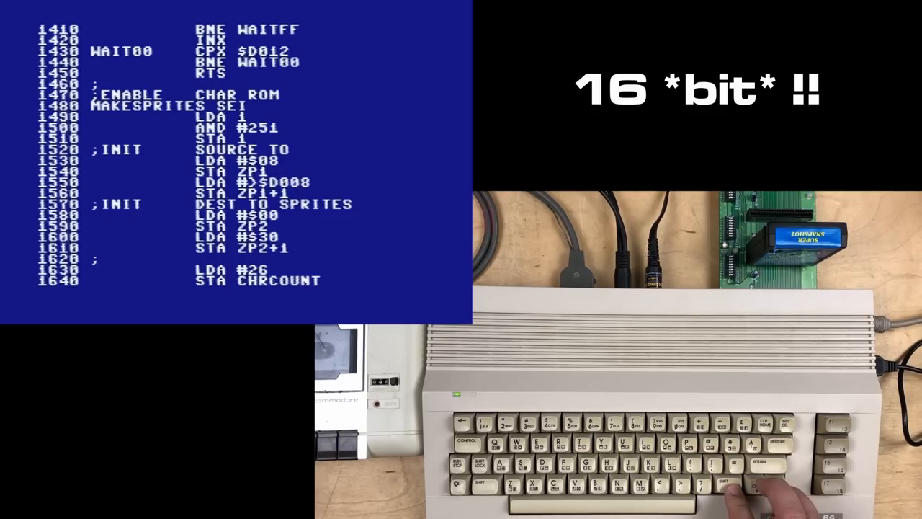
key("Left")
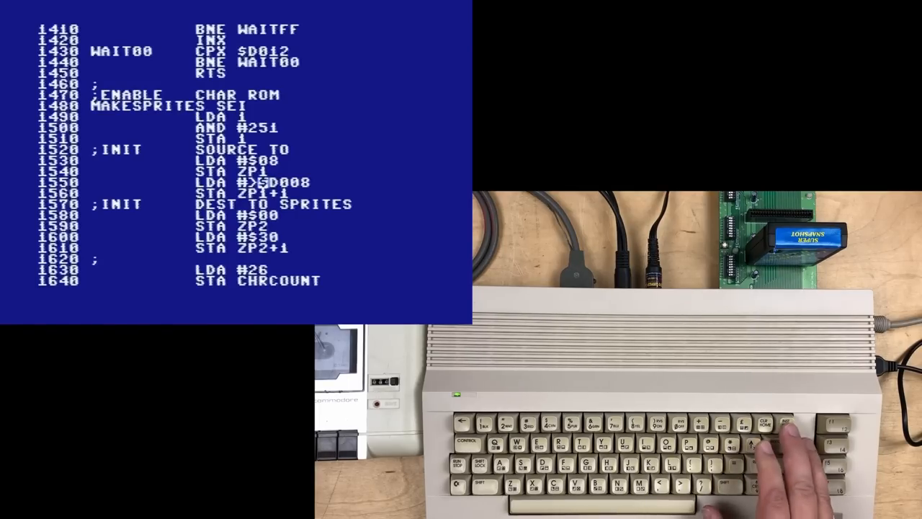
key("BackSpace")
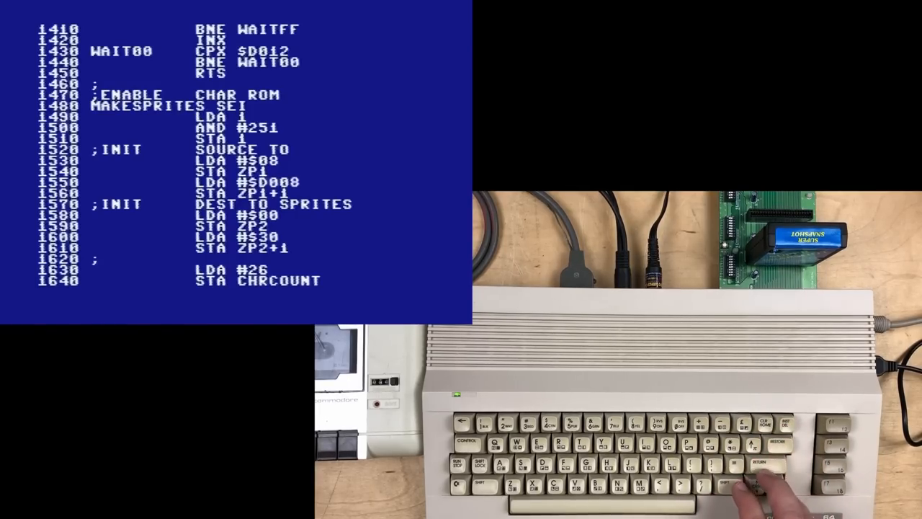
key("BackSpace")
key("BackSpace")
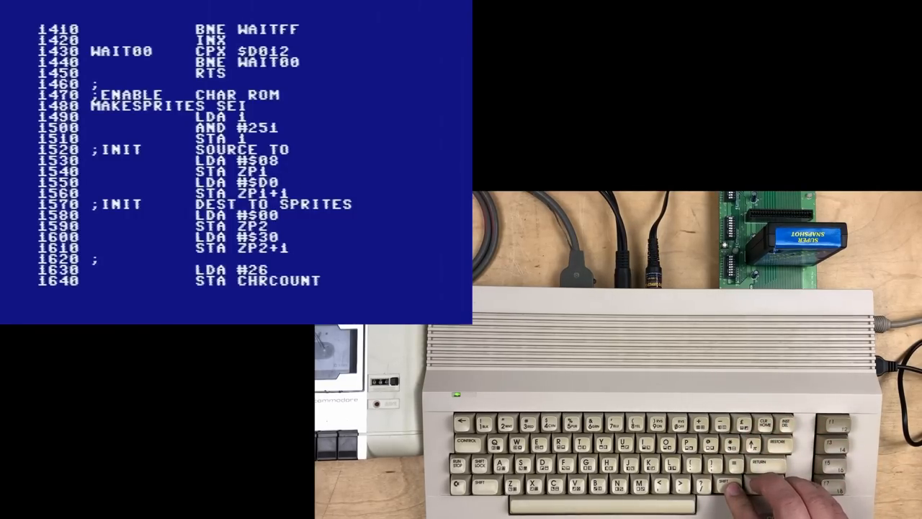
Remove the remaining extra digits from line 1550's address, leaving LDA #$D0
key("Up")
key("Up")
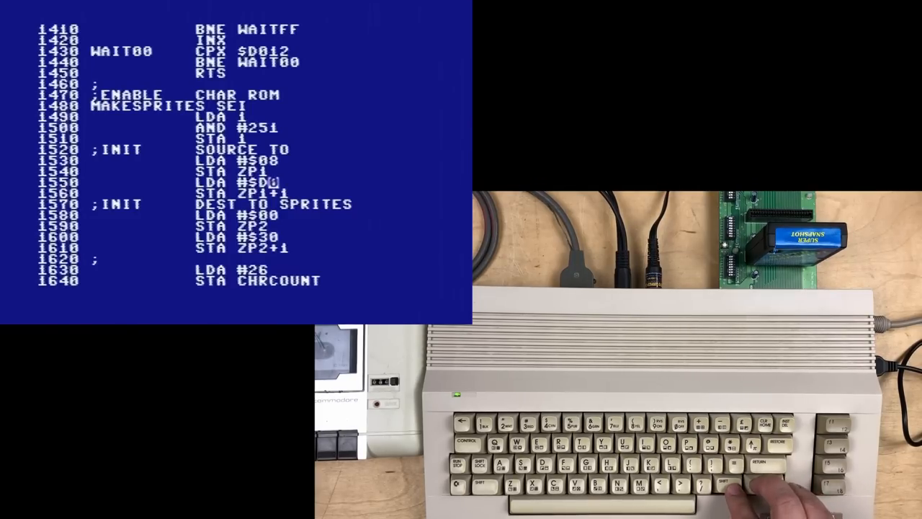
key("Left")
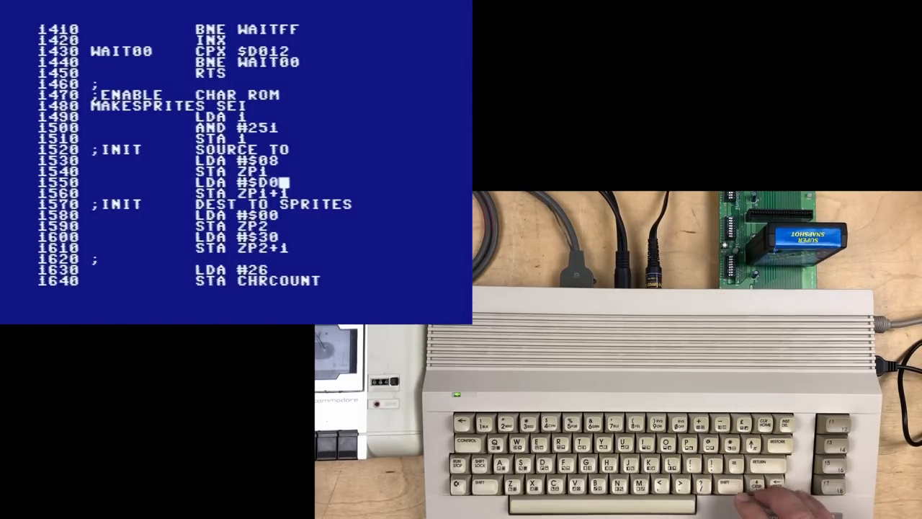
type("08")
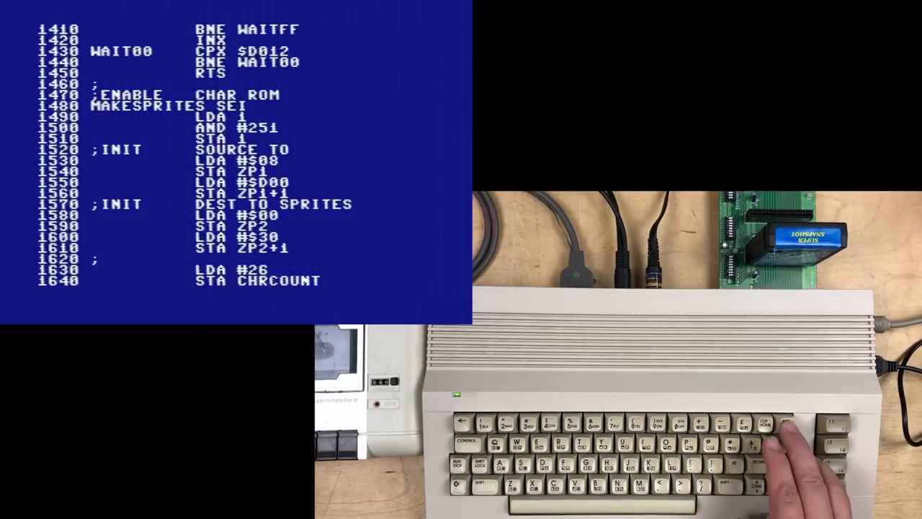
key("BackSpace")
key("BackSpace")
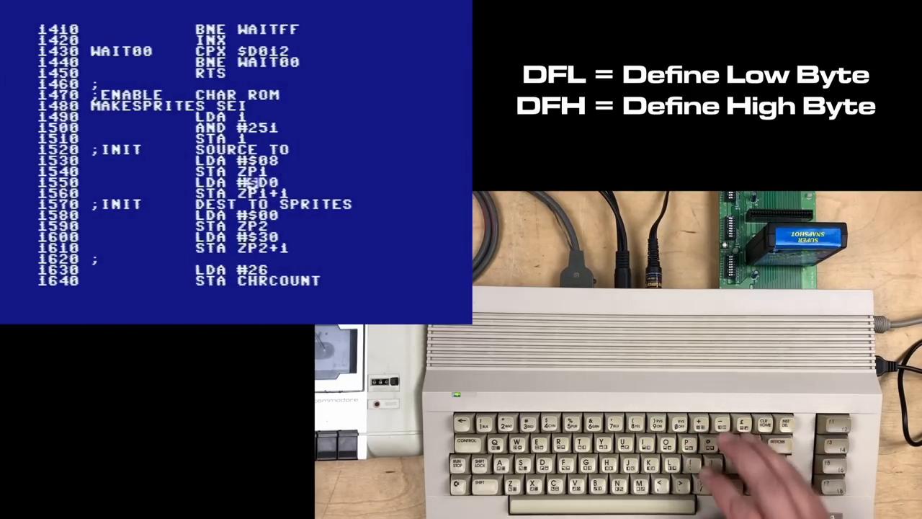
key("Right")
key("Right")
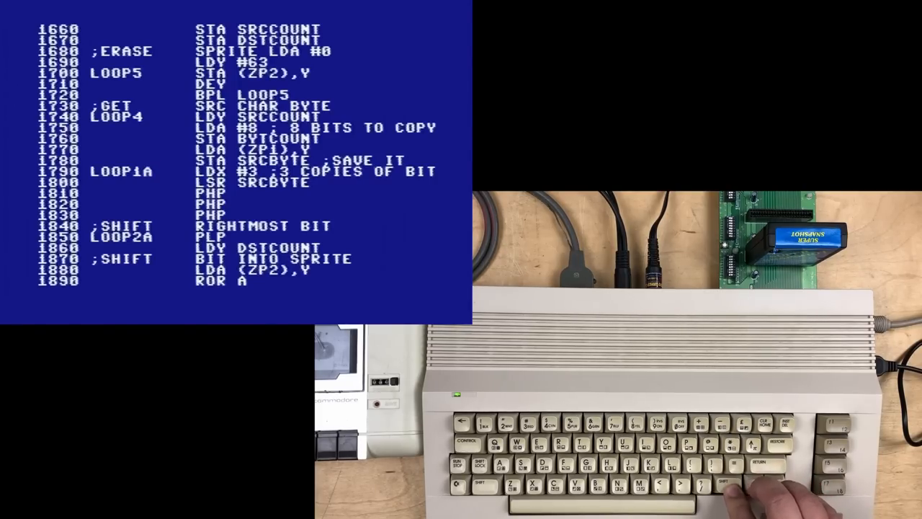
Cursor up to line 1740's LDY and move back and forth along the ;GET comment on line 1730
key("Up")
key("Up")
key("Up")
key("Up")
key("Up")
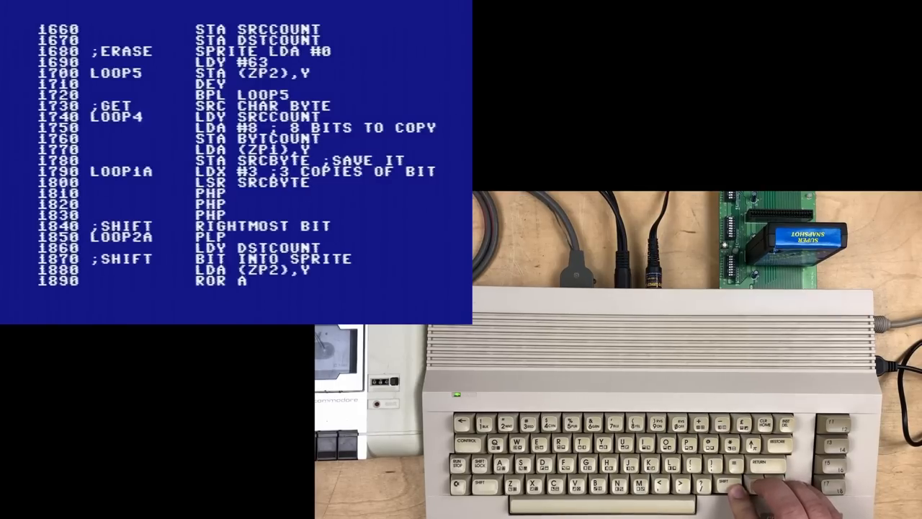
key("Right")
key("Right")
key("Right")
key("Right")
key("Up")
key("Left")
key("Left")
key("Left")
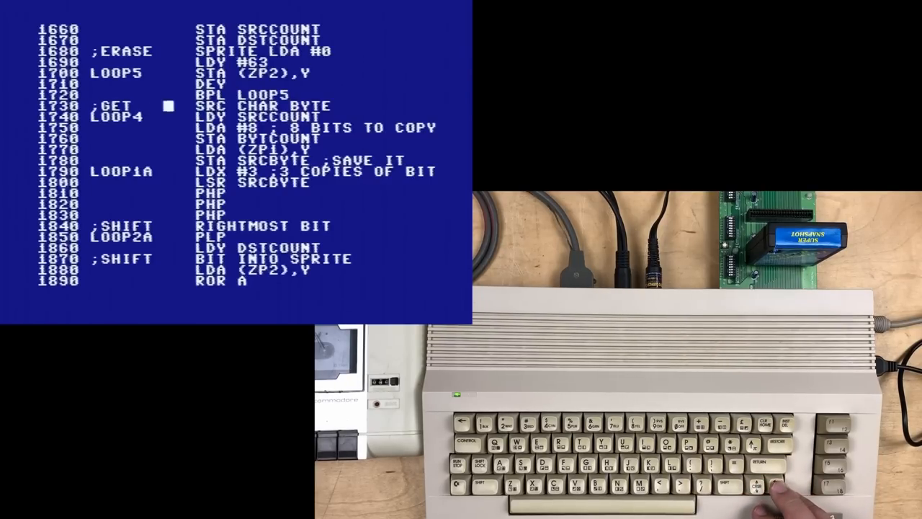
key("Right")
key("Right")
key("Right")
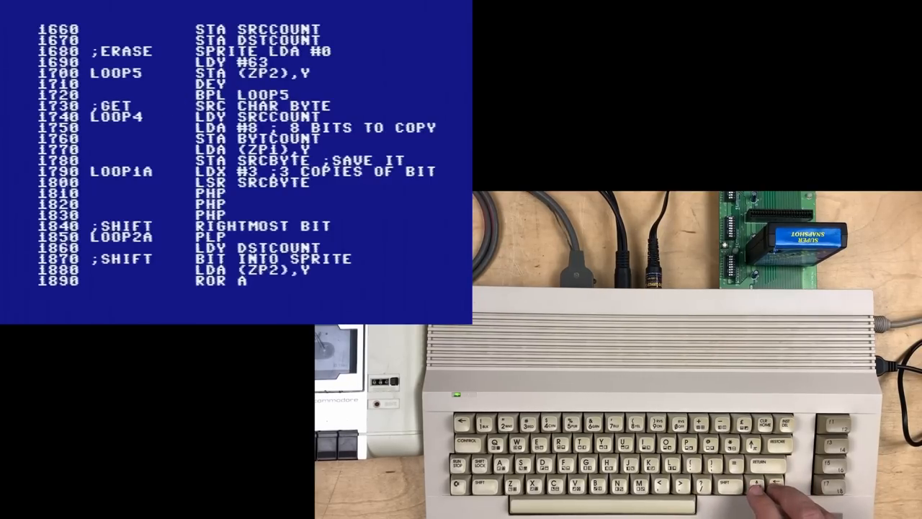
key("Left")
key("Left")
key("Left")
key("Right")
key("Right")
key("Right")
key("Left")
key("Left")
key("Left")
key("Left")
key("Right")
key("Right")
key("Right")
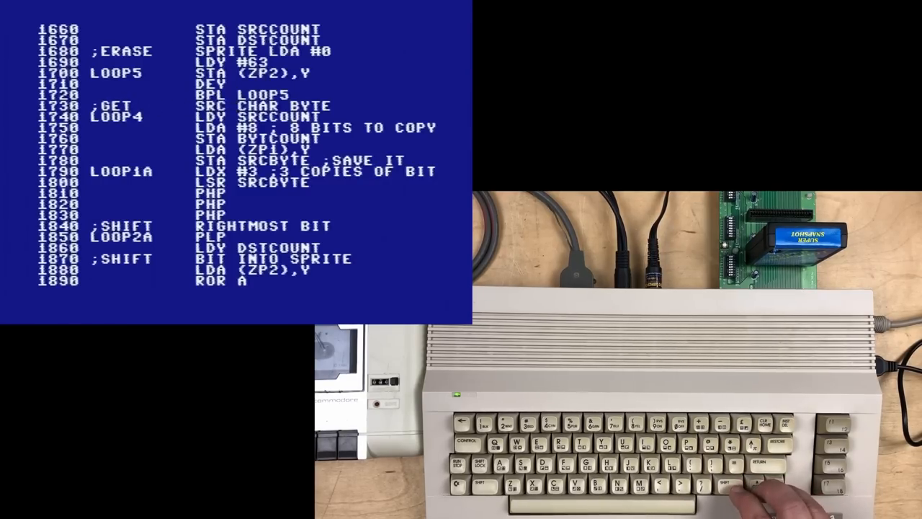
Step through CHAR BYTE on line 1730, then return to the LOOP4 LDY instruction on line 1740
key("Right")
key("Right")
key("Right")
key("Right")
key("Right")
key("Left")
key("Left")
key("Left")
key("Left")
key("Left")
key("Left")
key("Left")
key("Left")
key("Left")
key("Left")
key("Right")
key("Left")
key("Left")
key("Left")
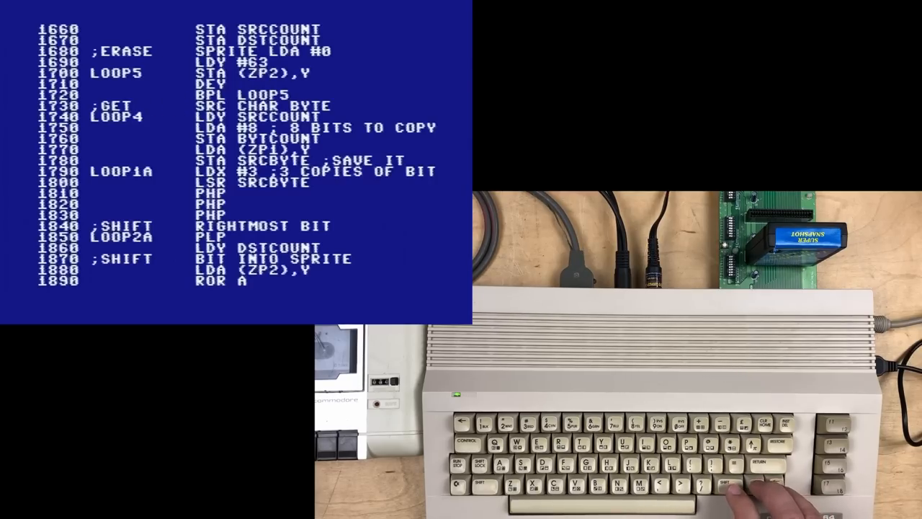
key("Right")
key("Right")
key("Right")
key("Right")
key("Left")
key("Left")
key("Left")
key("Left")
key("Down")
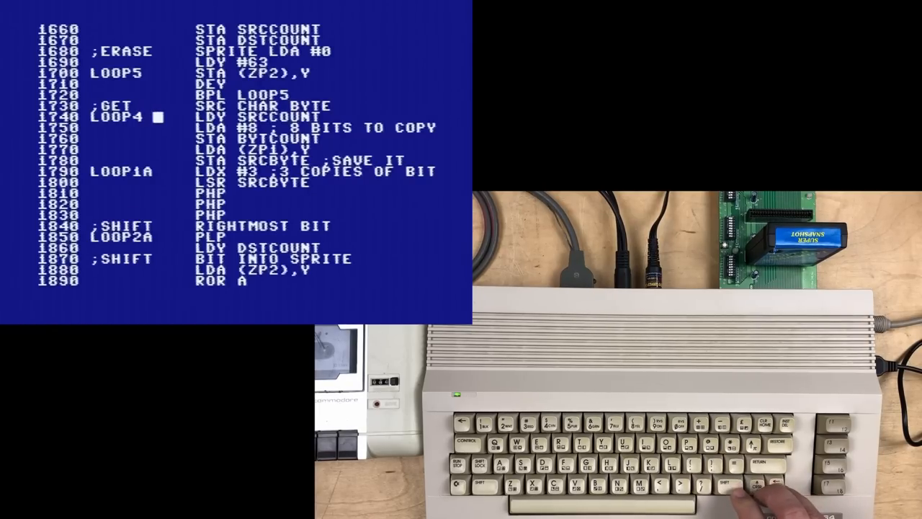
key("Right")
key("Right")
key("Right")
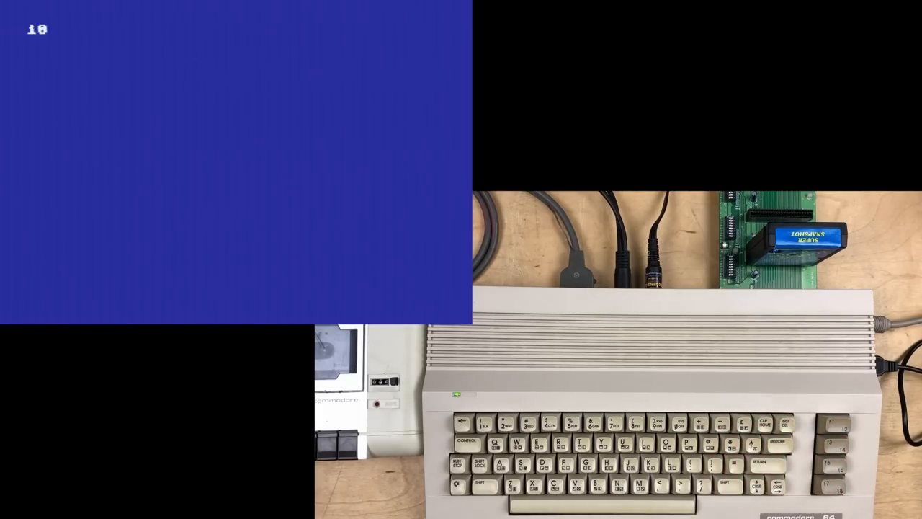
List the source, renumber it from line 10 in steps of 10, list it again and clear the screen
key("shift+Home")
type("v")
key("Return")
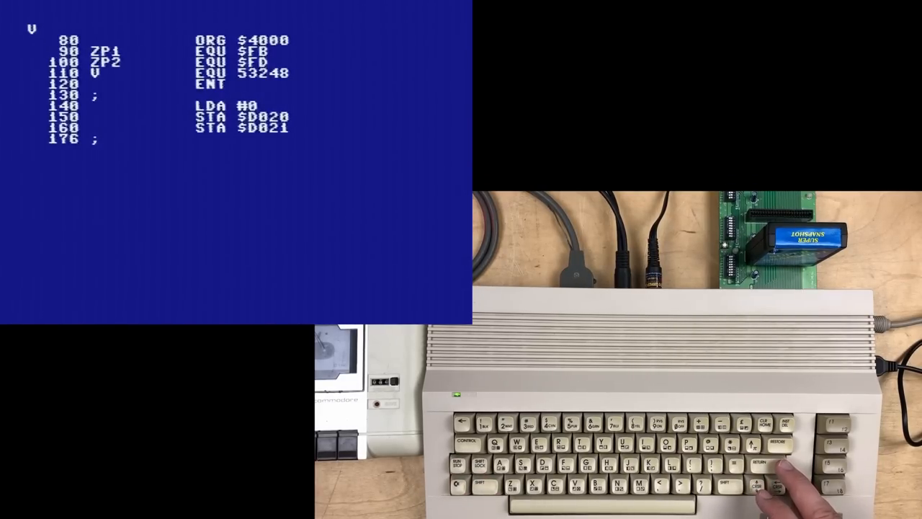
type("r")
key("Return")
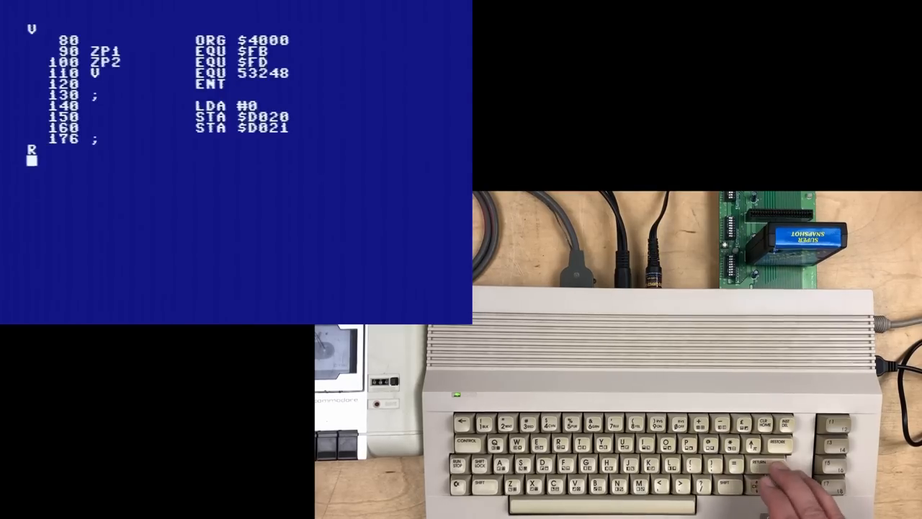
type("v")
key("Return")
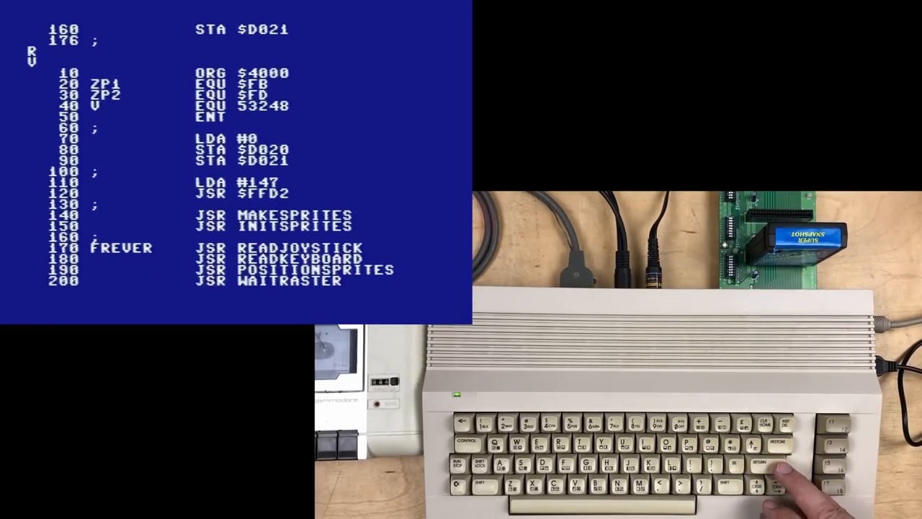
key("shift+Home")
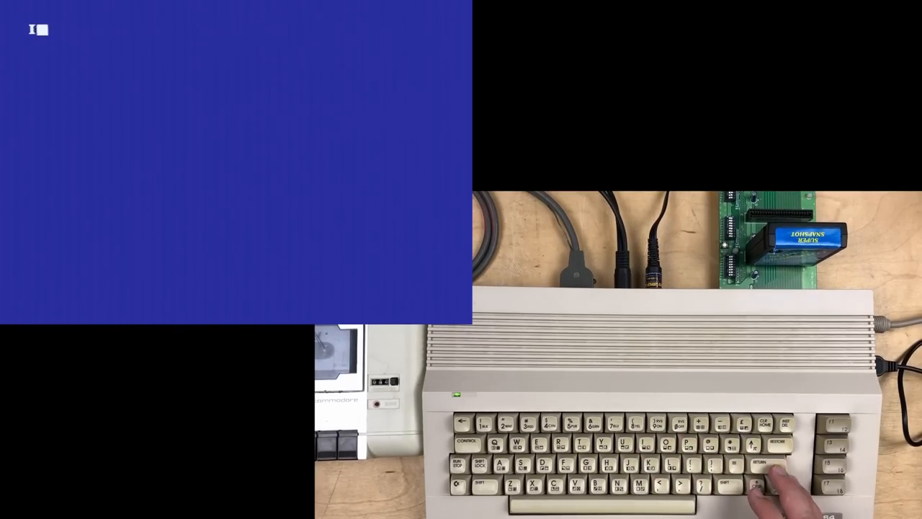
Leave auto-numbered input, restart the assembler keeping the old source, and list it
key("Return")
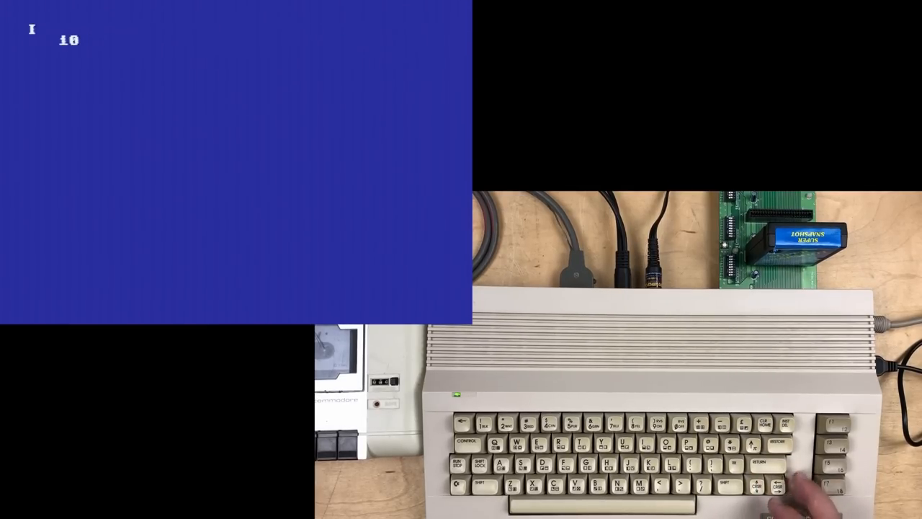
key("Return")
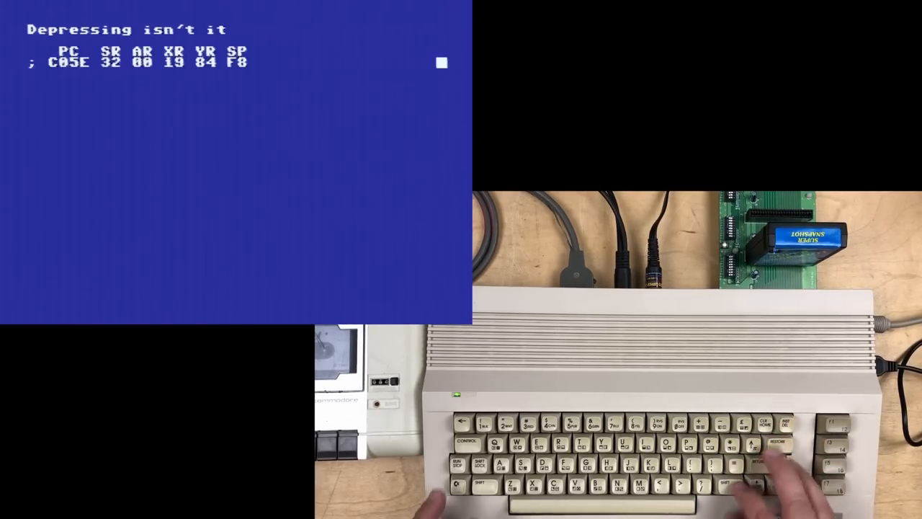
key("shift+Home")
type("Z")
key("Return")
type("O")
key("Return")
key("shift+Home")
type("V")
key("Return")
type("I")
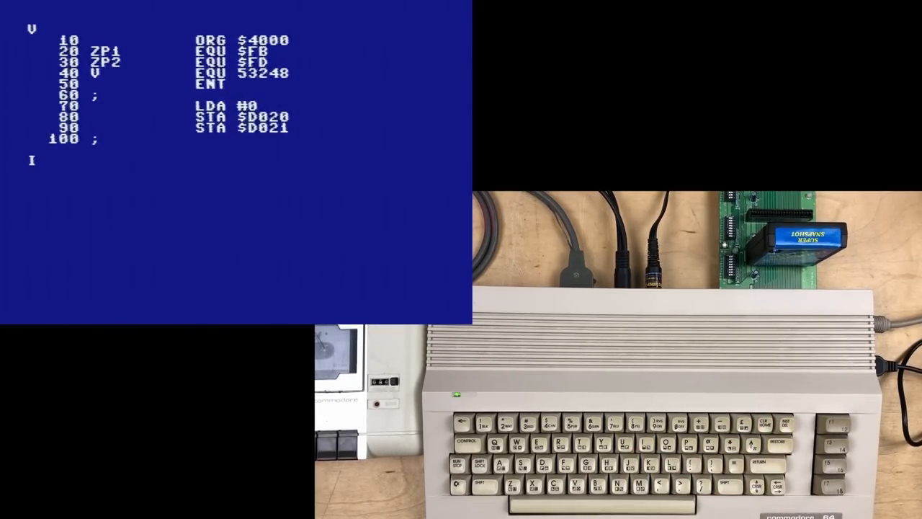
type(" 1 1")
Insert comment lines 1 ;TEST and 2 ;THIS from line 1, then leave input mode
key("Return")
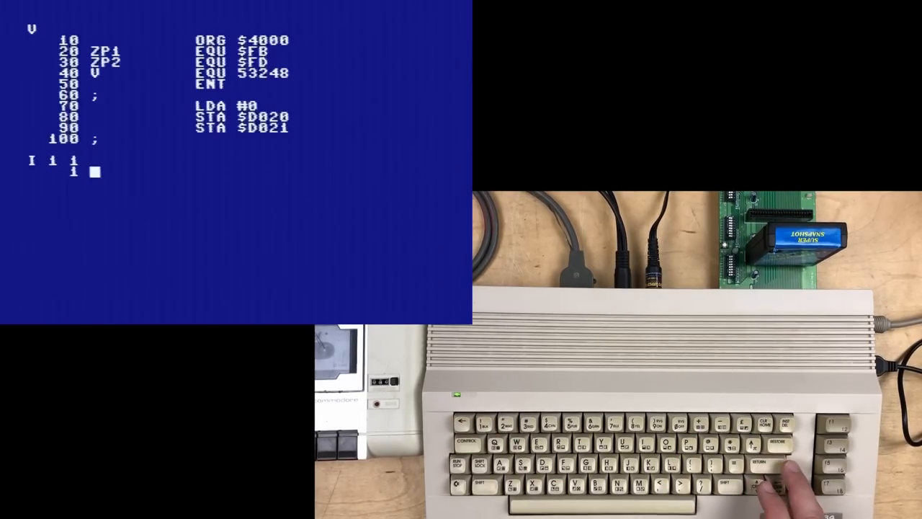
type(";")
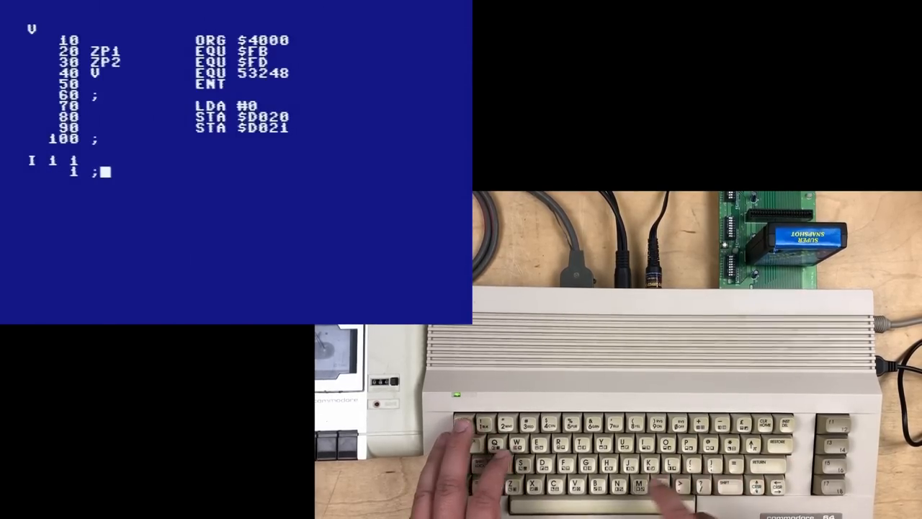
type("TEST")
key("Return")
type(";THIS")
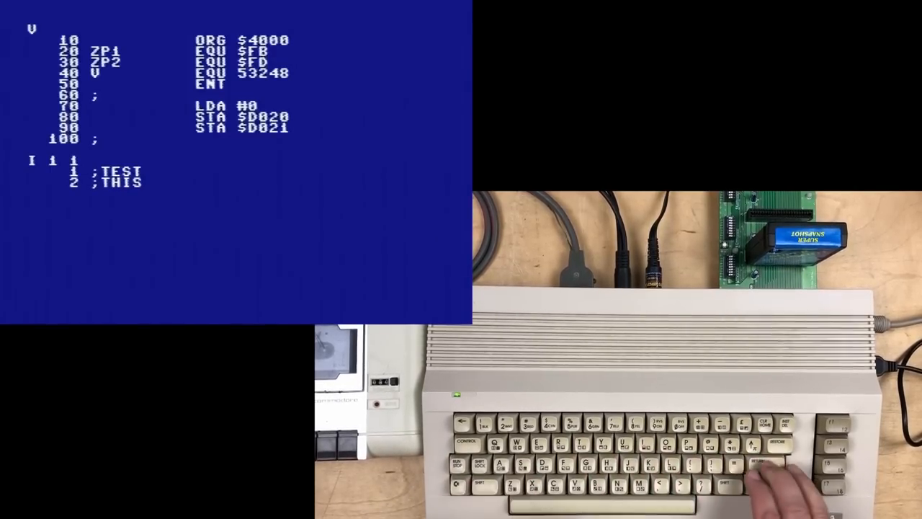
key("Return")
key("Return")
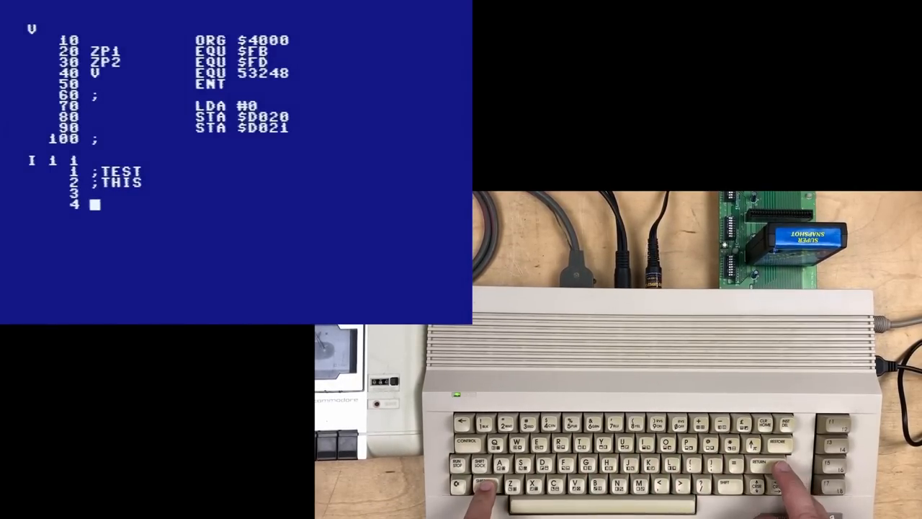
key("Return")
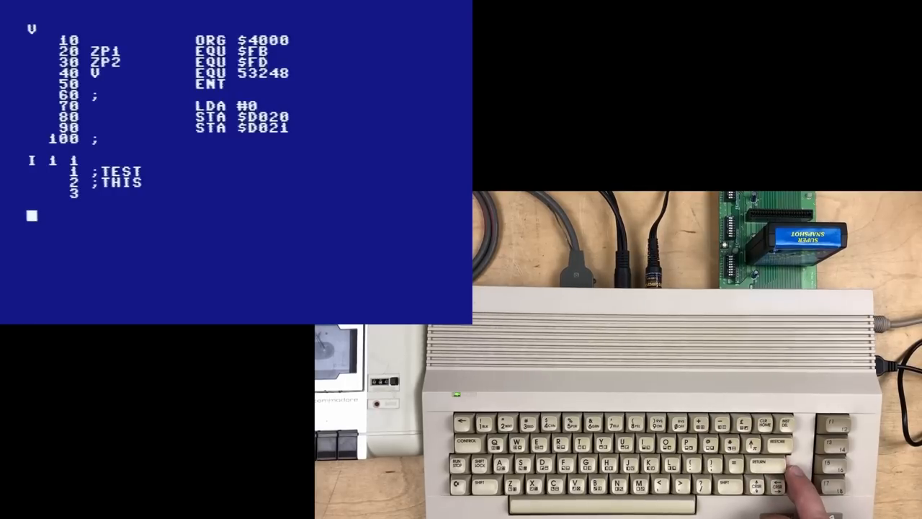
type("V")
key("Return")
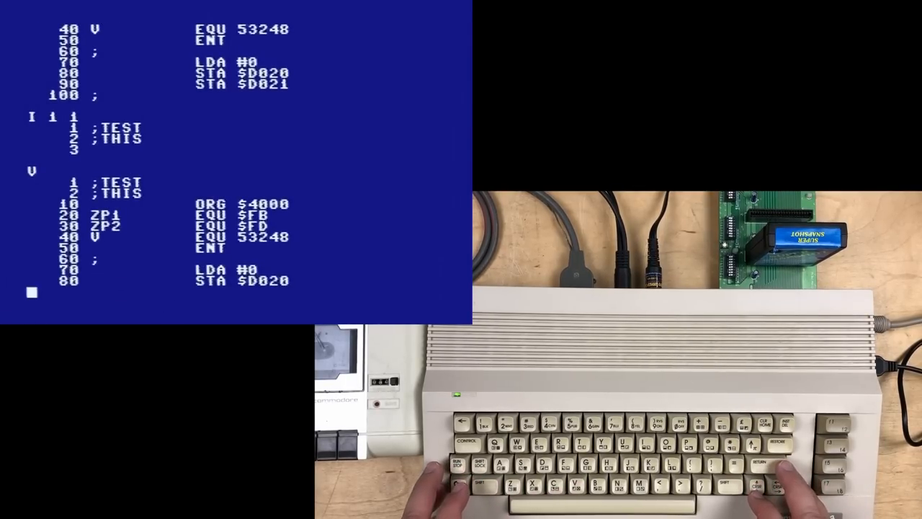
type("V 1000")
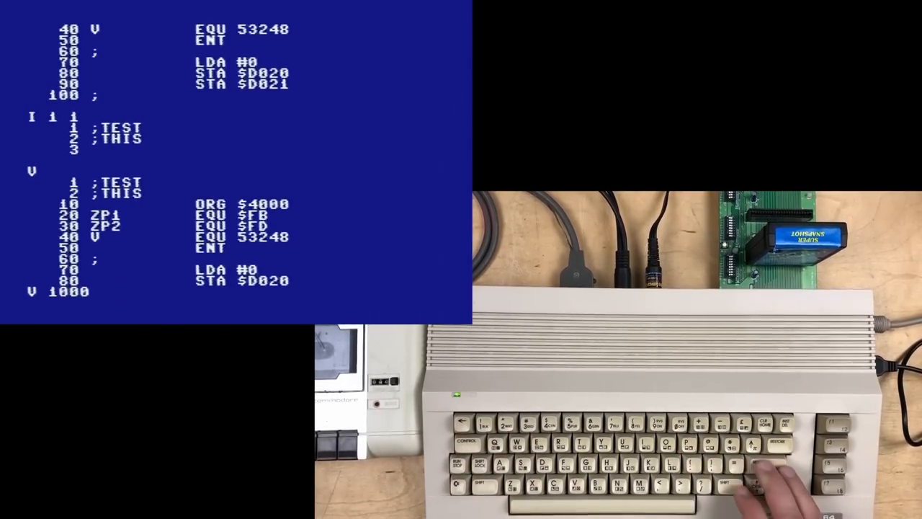
List the source from line 1000, halt after 1090, then list the WAIT routine (lines 1250–1340) with V WAIT
key("Return")
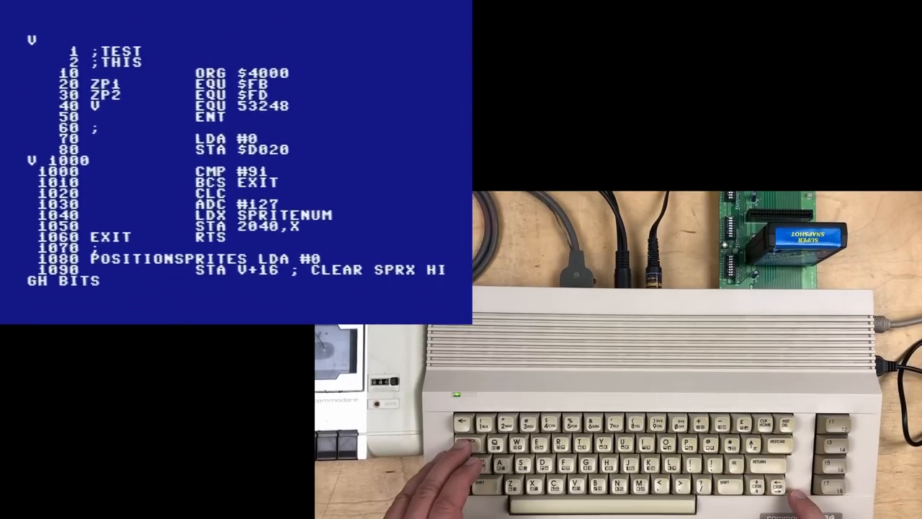
key("Escape")
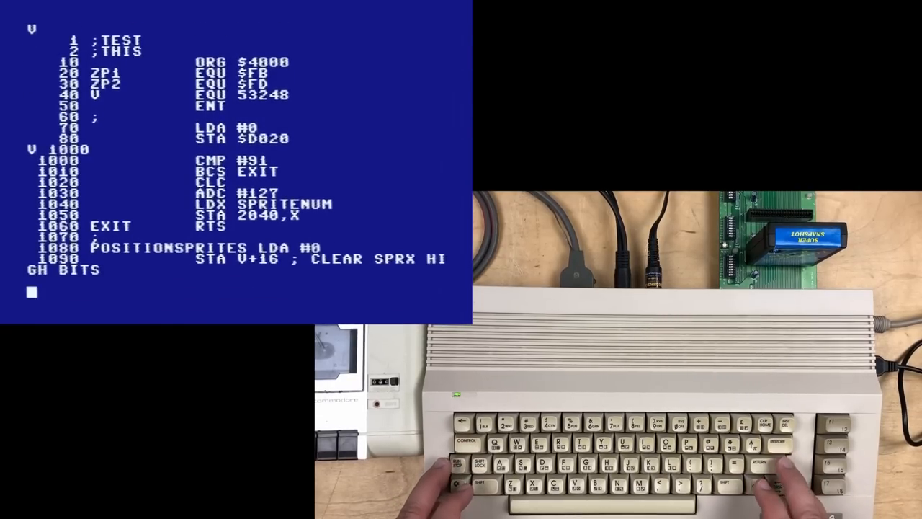
type("V")
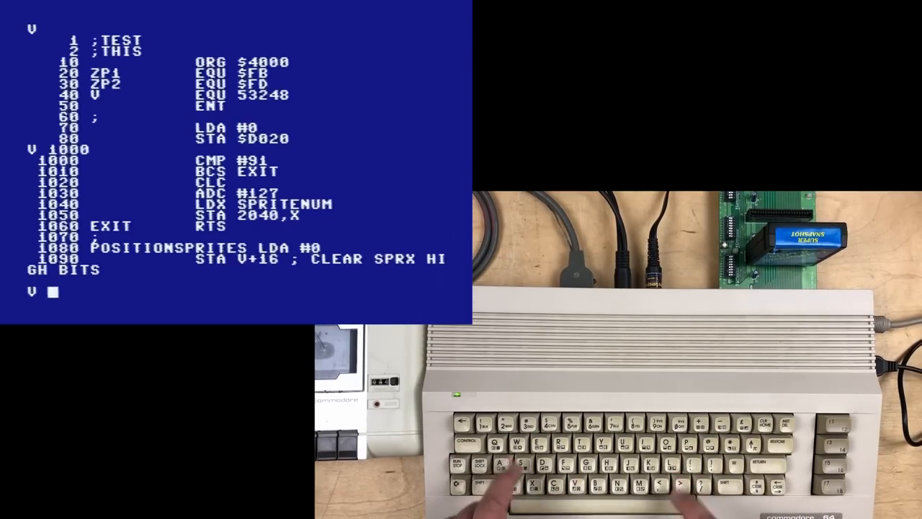
type(" WAIT")
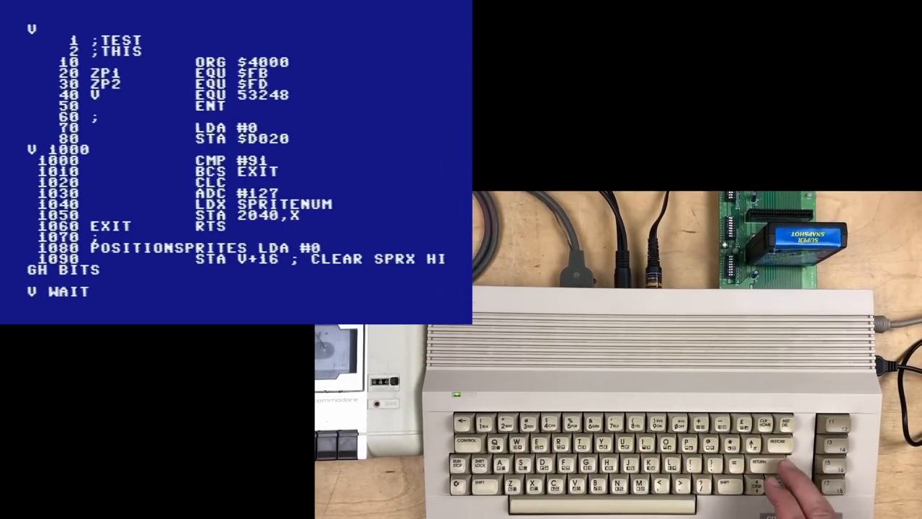
key("Return")
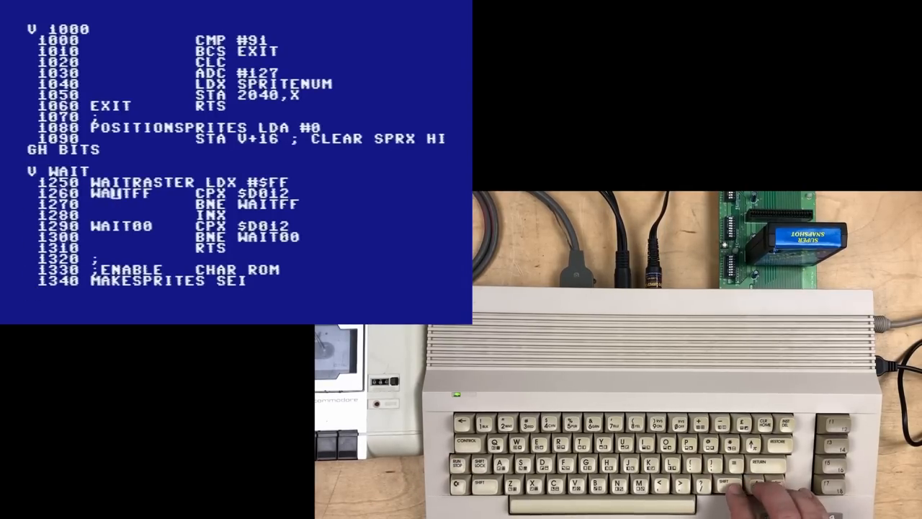
key("Right")
key("Right")
key("Right")
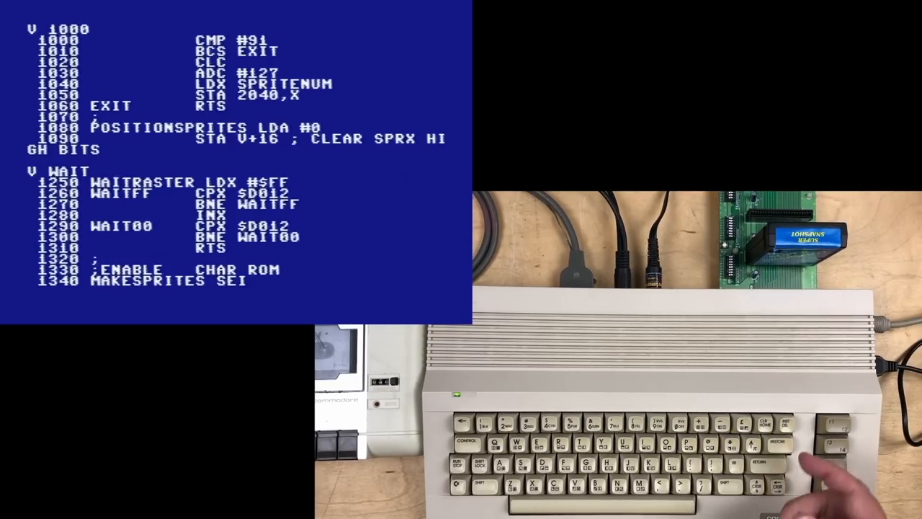
Clear the screen and find all source lines containing INIT, then all containing LDX
key("shift+Home")
type("F \"INIT\"")
key("Return")
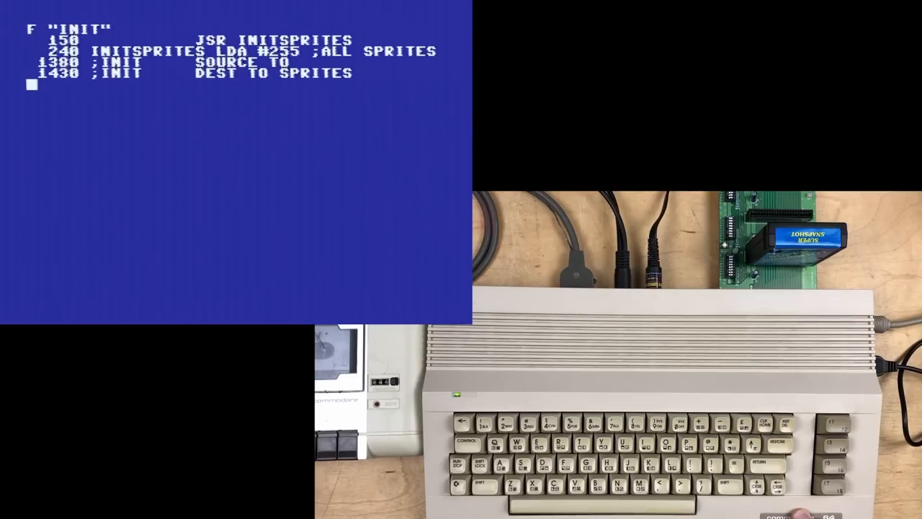
type("F \"LDX")
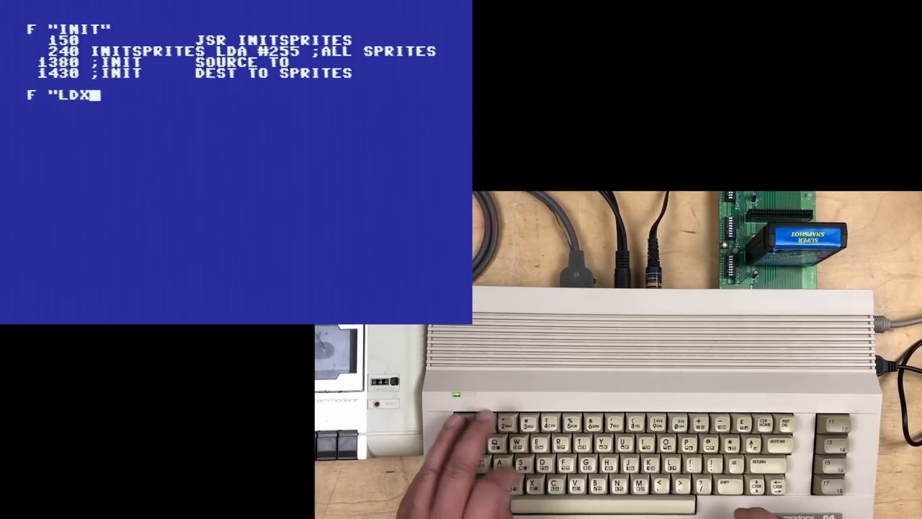
type("\"")
key("Return")
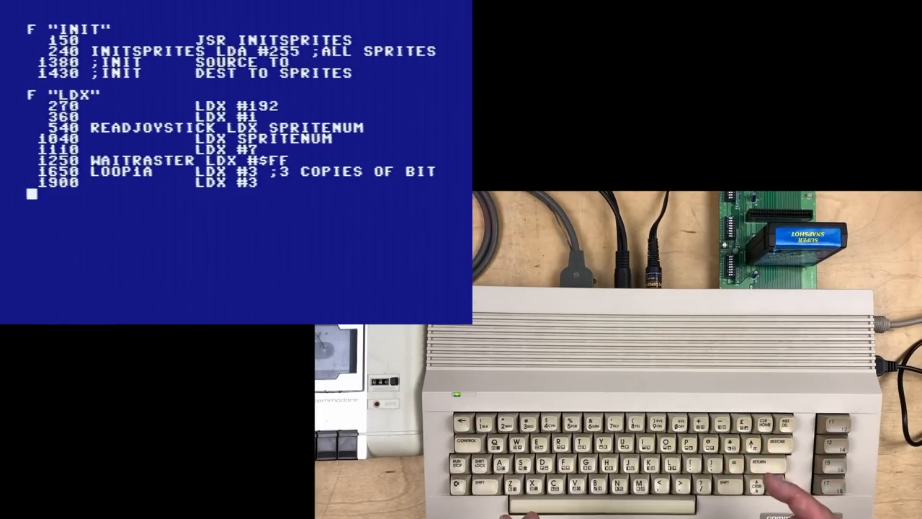
type("T")
After T returns Error, assemble the source with A and print the symbol table with T
key("Return")
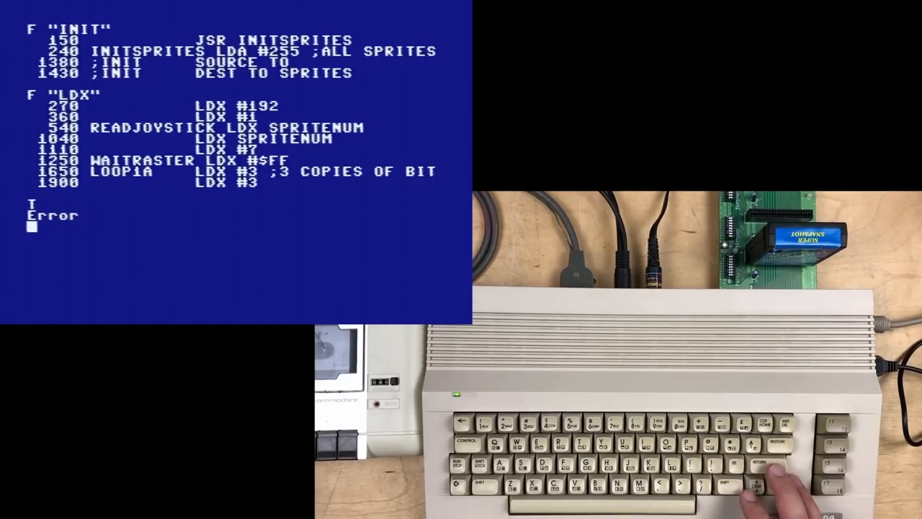
type("A")
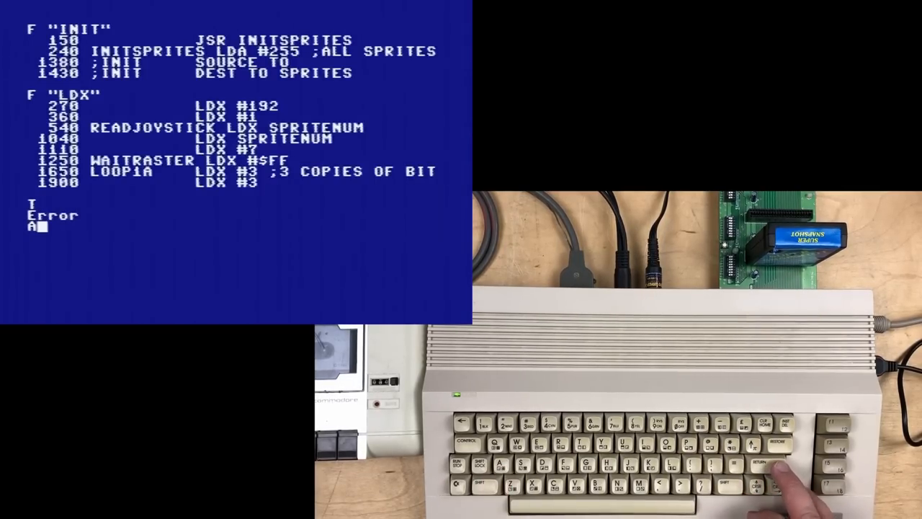
key("Return")
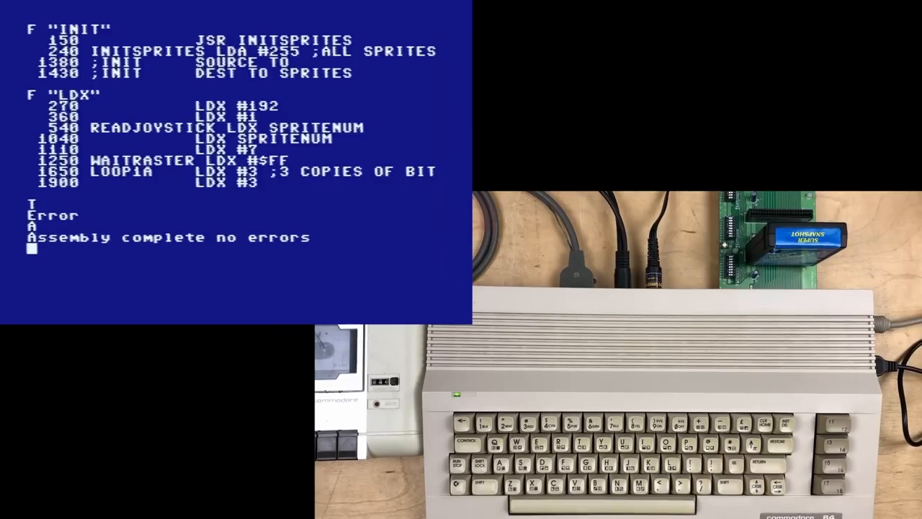
type("T")
key("Return")
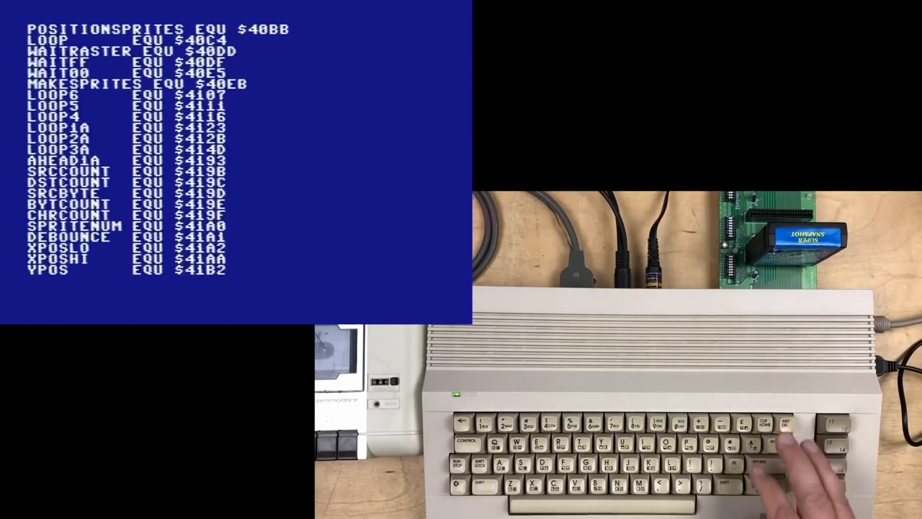
type("O")
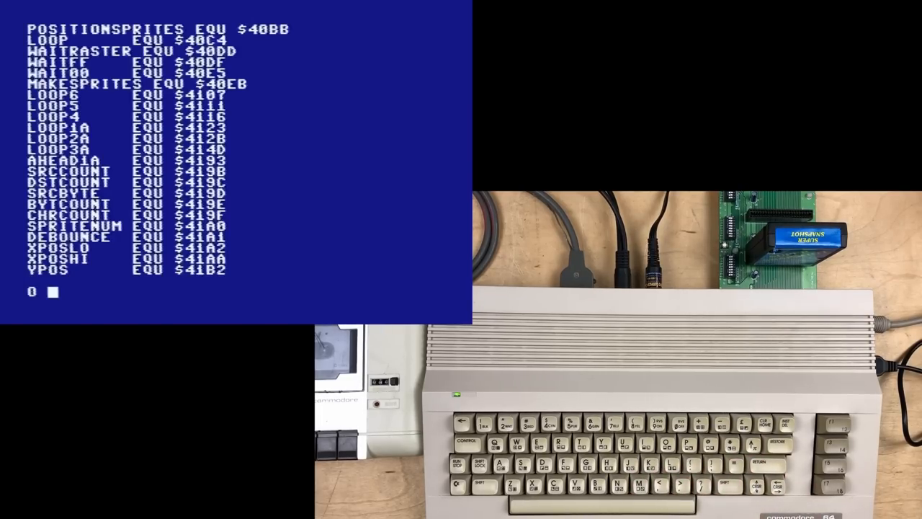
key("BackSpace")
type("N")
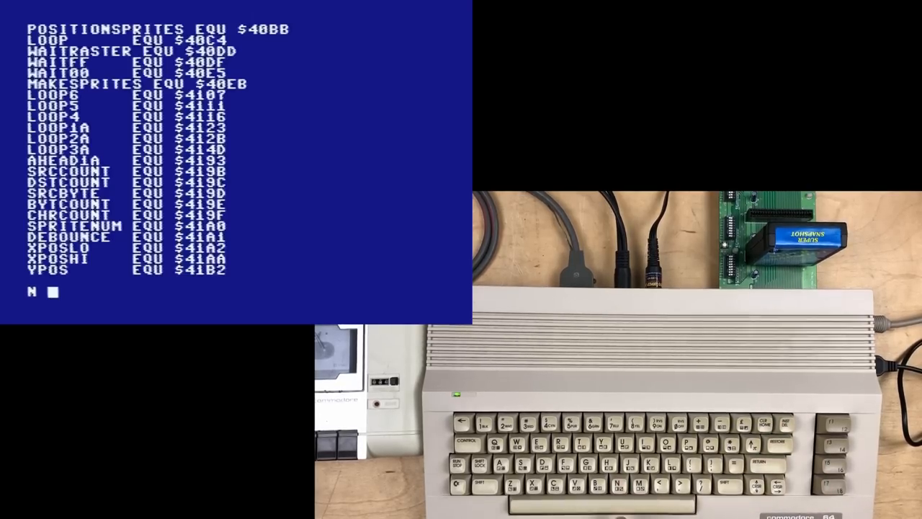
type(" 8000")
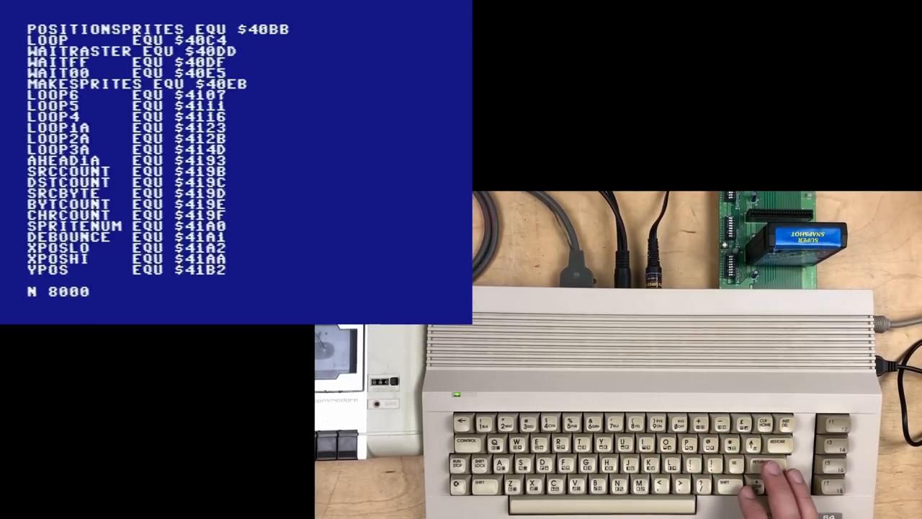
Start a new source at 8000 with N, enter and list line 10 ;TEST, then recall the old program with O
key("Return")
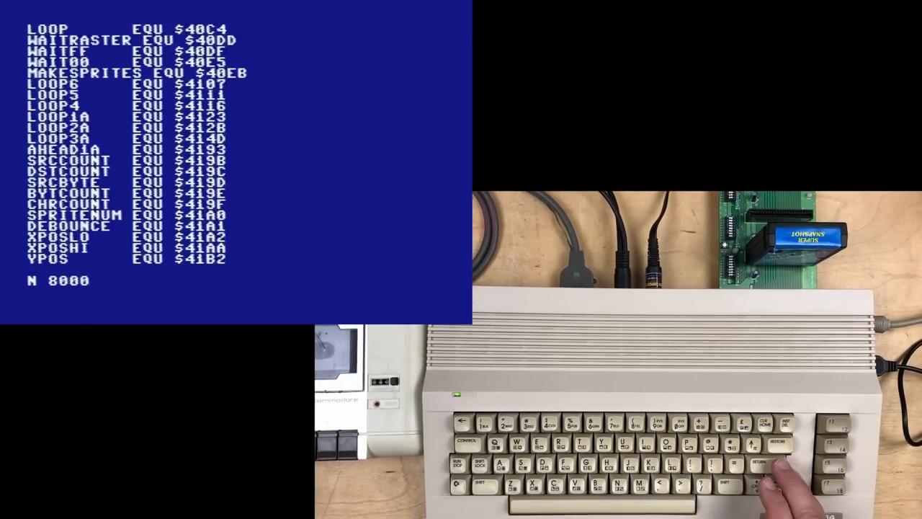
type("V")
key("Return")
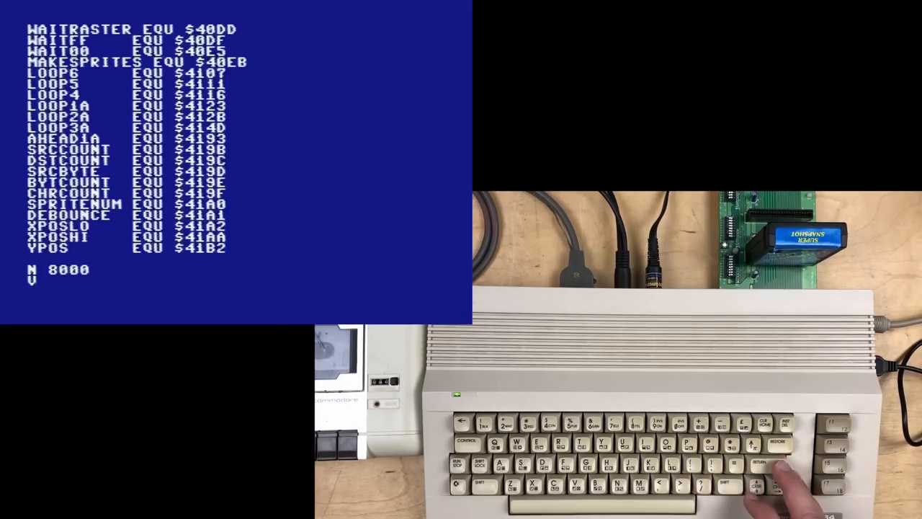
type("10 ")
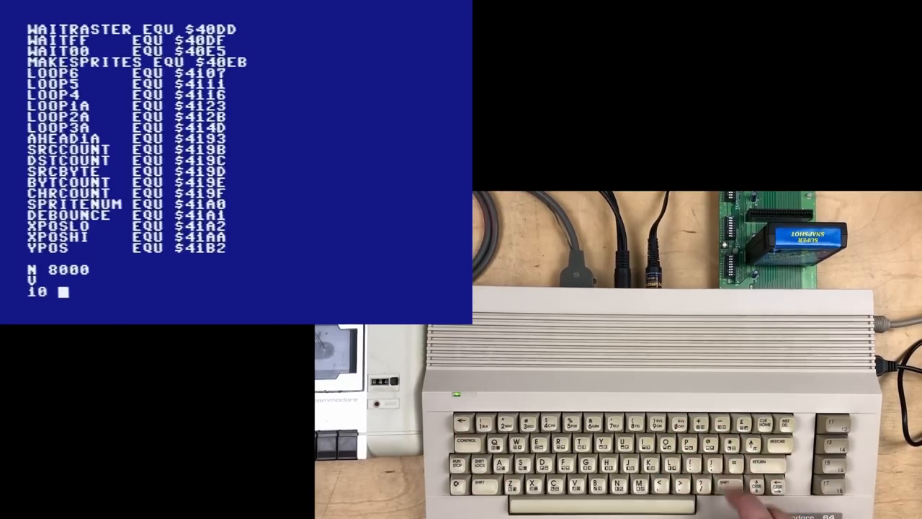
type(";TEST")
key("Return")
type("V")
key("Return")
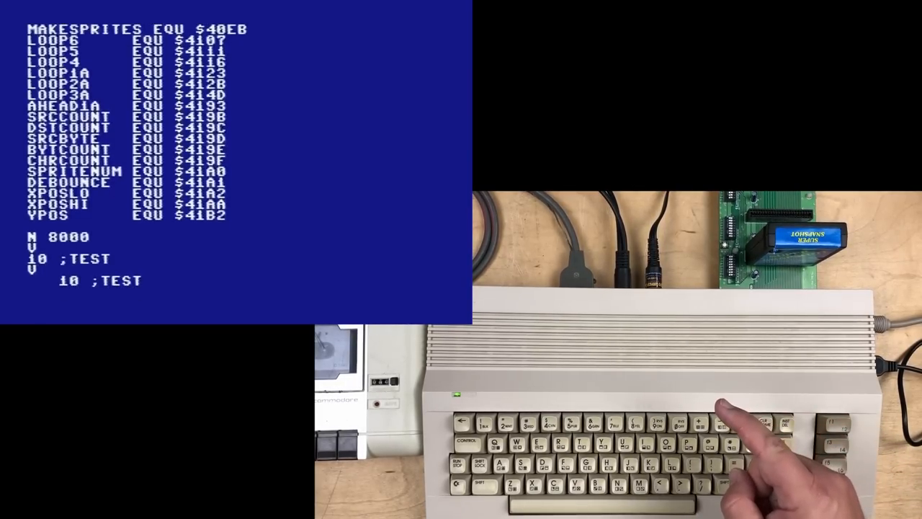
type("0")
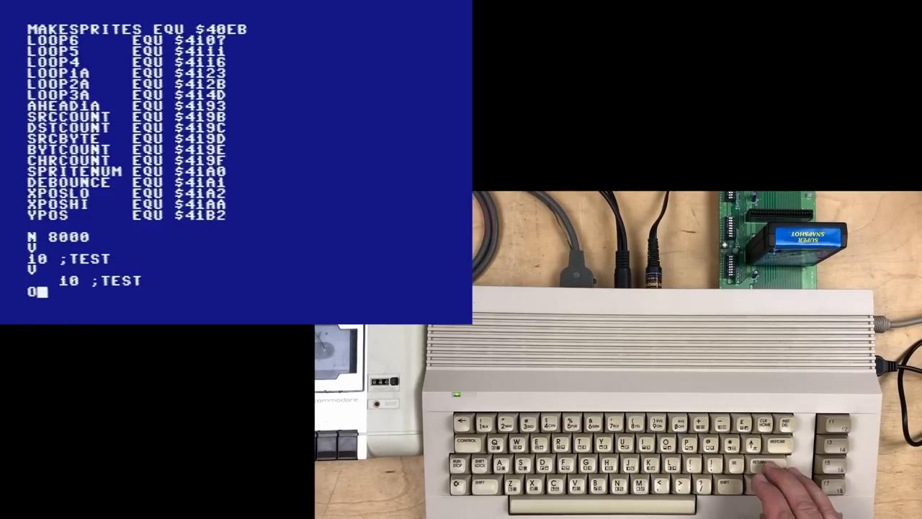
key("Return")
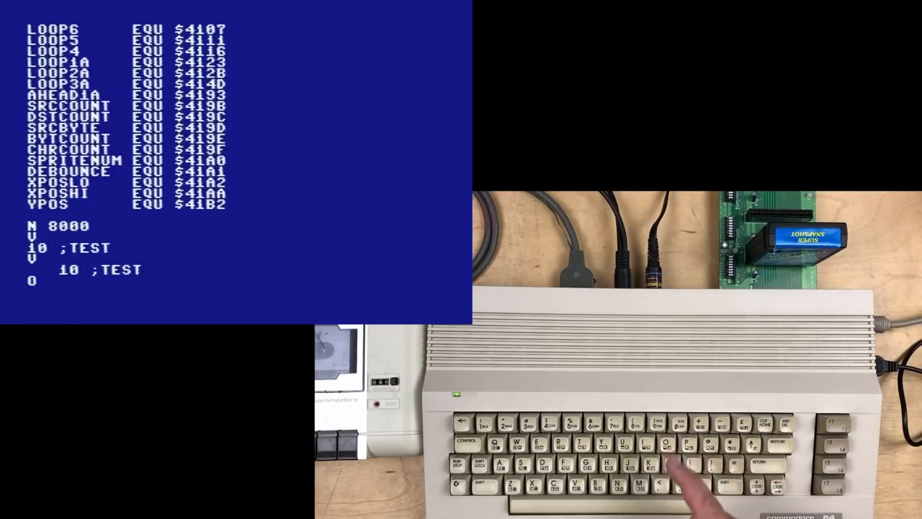
type("V")
List the recalled source, try O 8000, then recall the original sprite program with O and list it
key("Return")
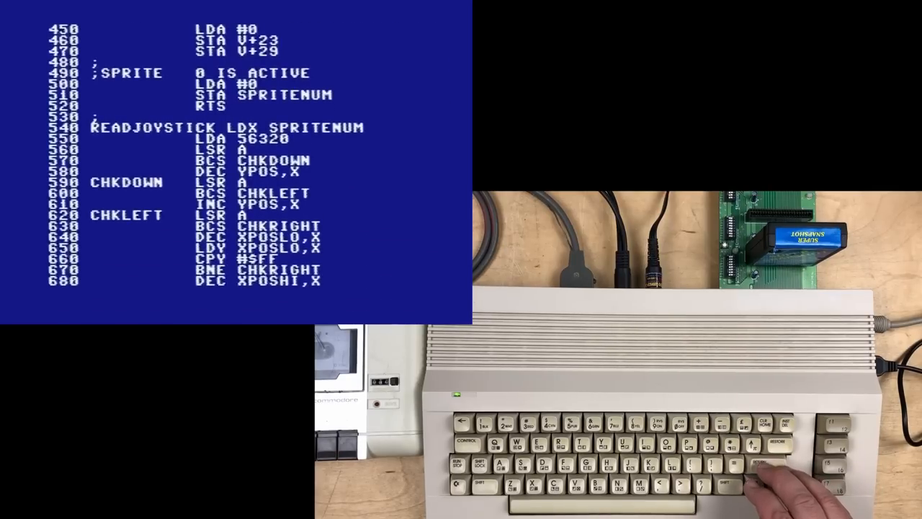
type("0 ")
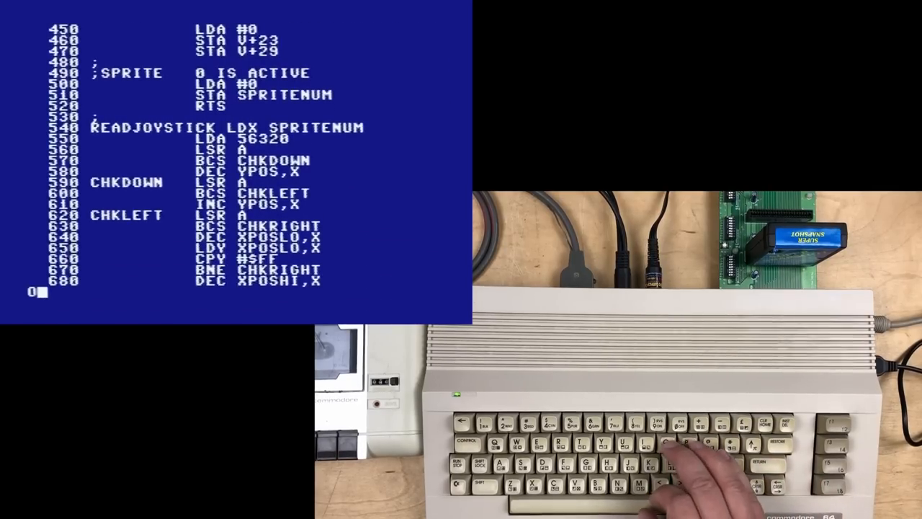
type("8000")
key("Return")
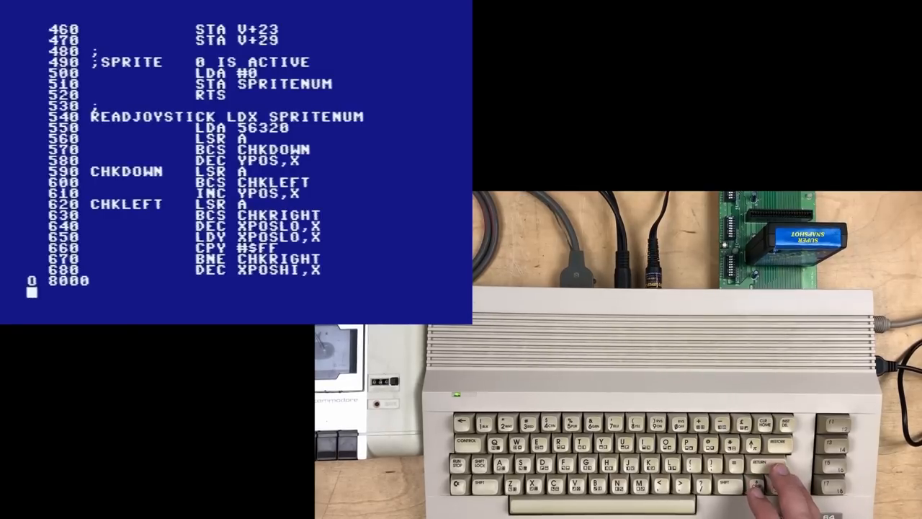
type("V")
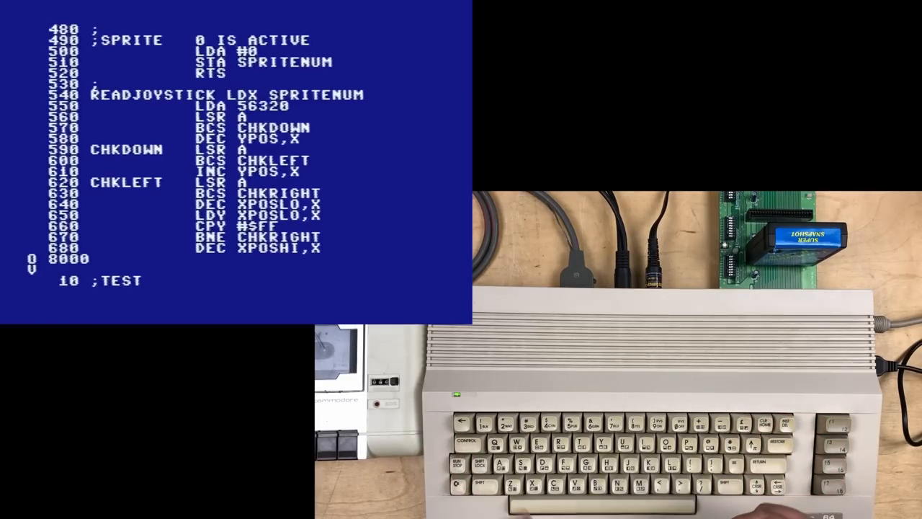
type("o")
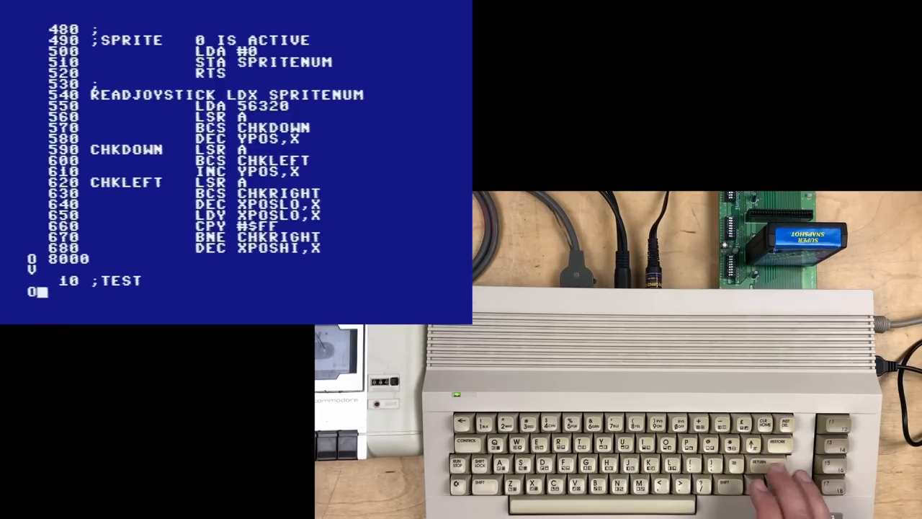
key("Return")
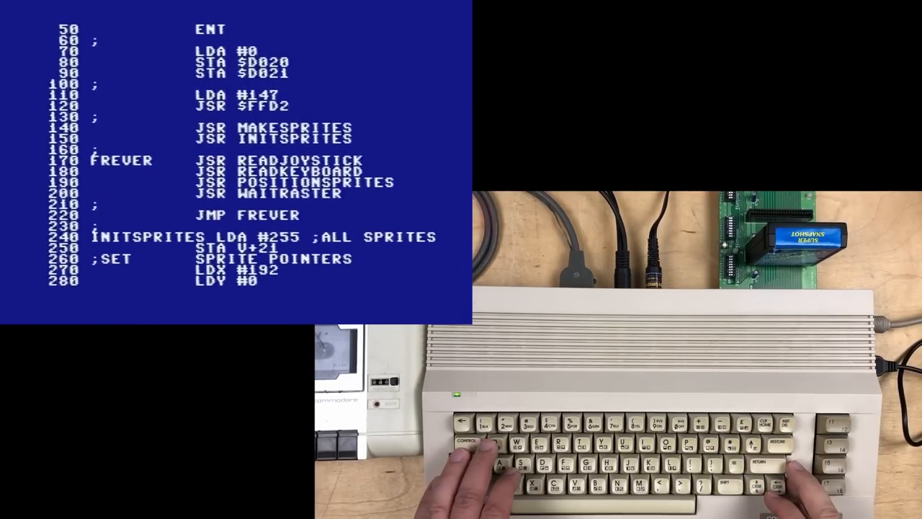
type("Q")
Switch to the machine-code monitor with the Q command
key("Return")
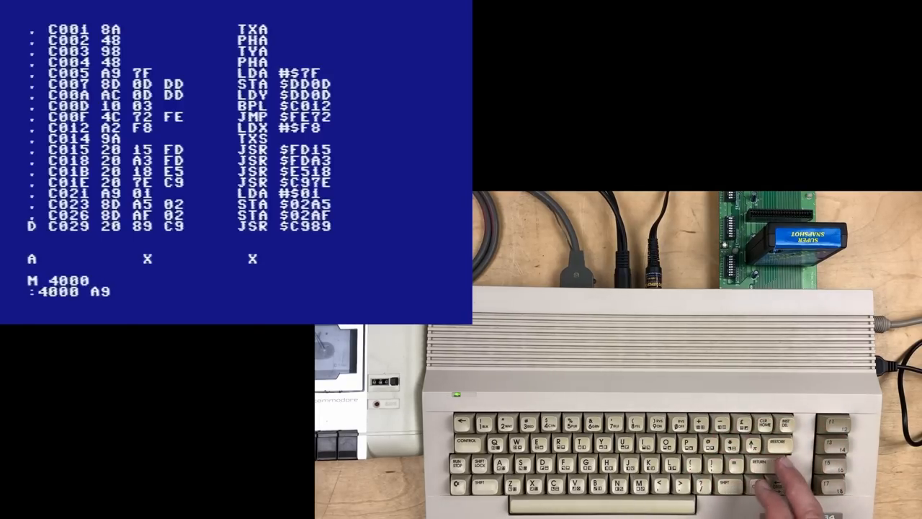
Continue the M 4000 memory listing byte by byte through $4009
key("Return")
type("00")
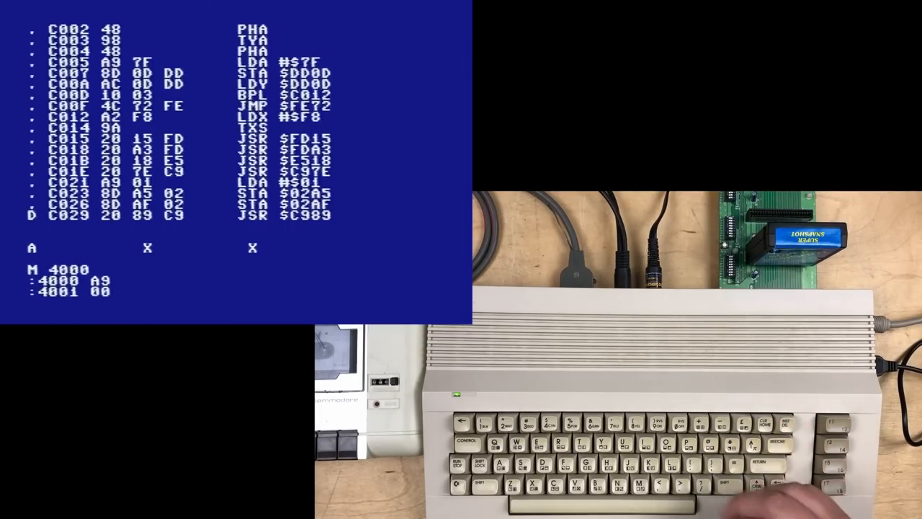
key("Return")
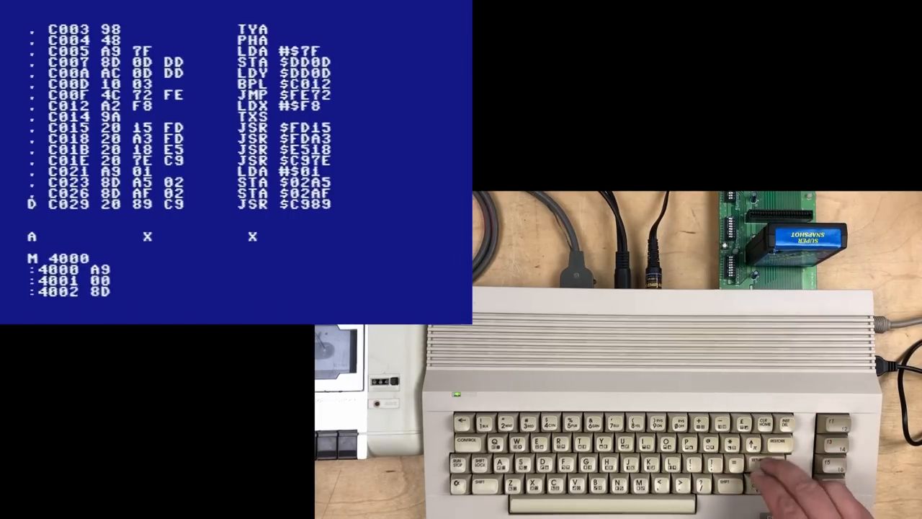
key("Return")
key("Return")
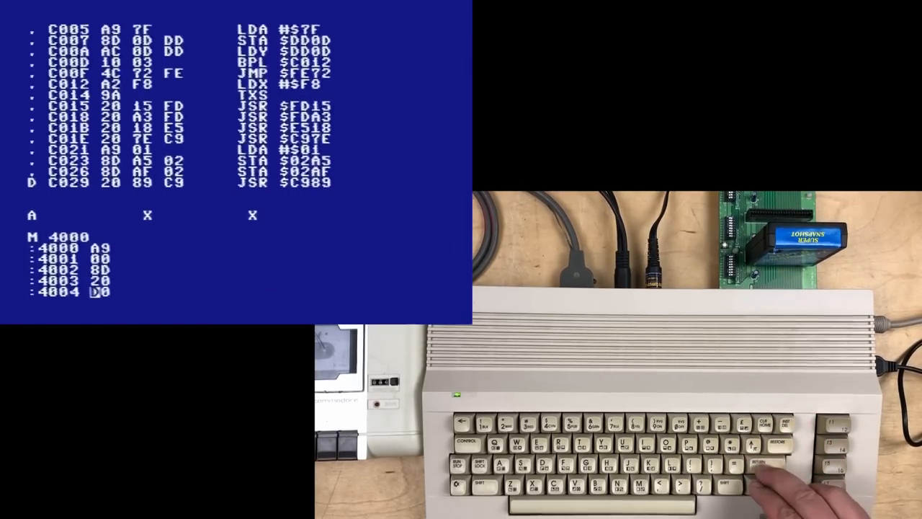
key("Return")
key("Return")
key("Return")
key("Return")
key("Return")
key("Return")
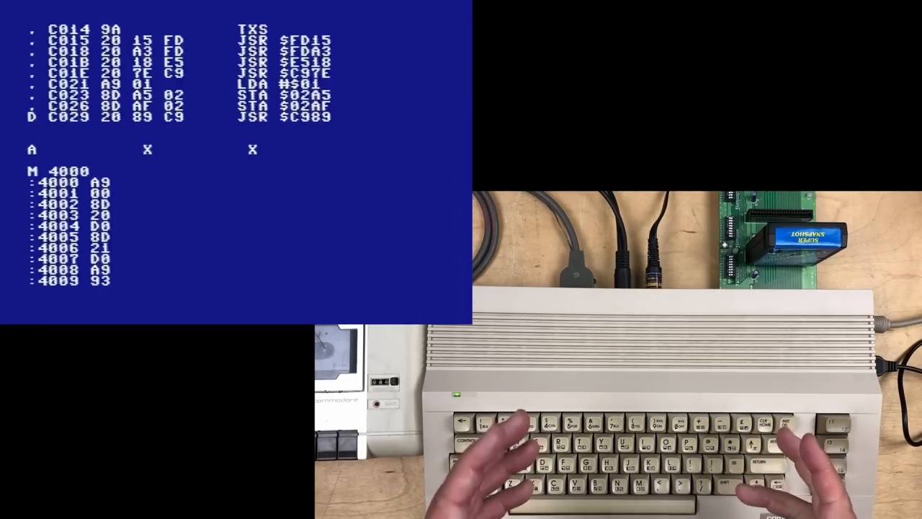
type("T ")
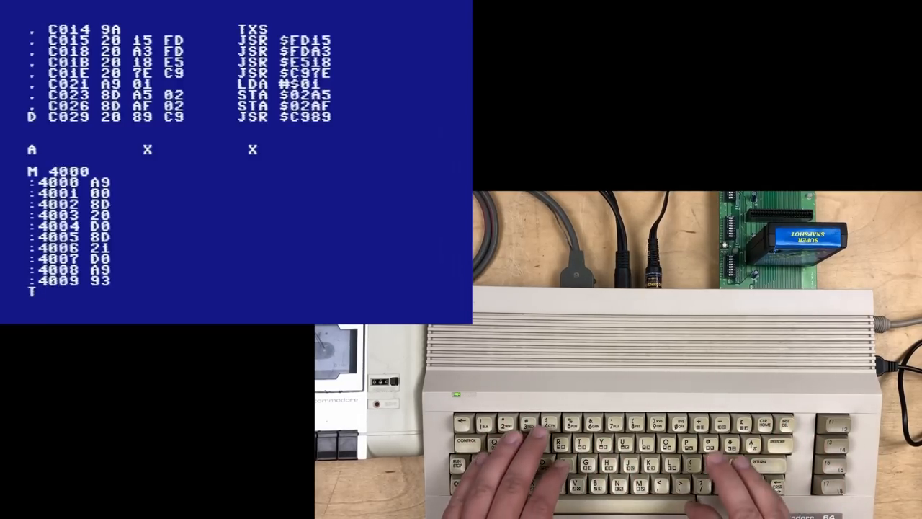
type("4000")
Dump memory with T 4000, then $4000 to $4030 as eight-byte rows with T 4000 4030 8
key("Return")
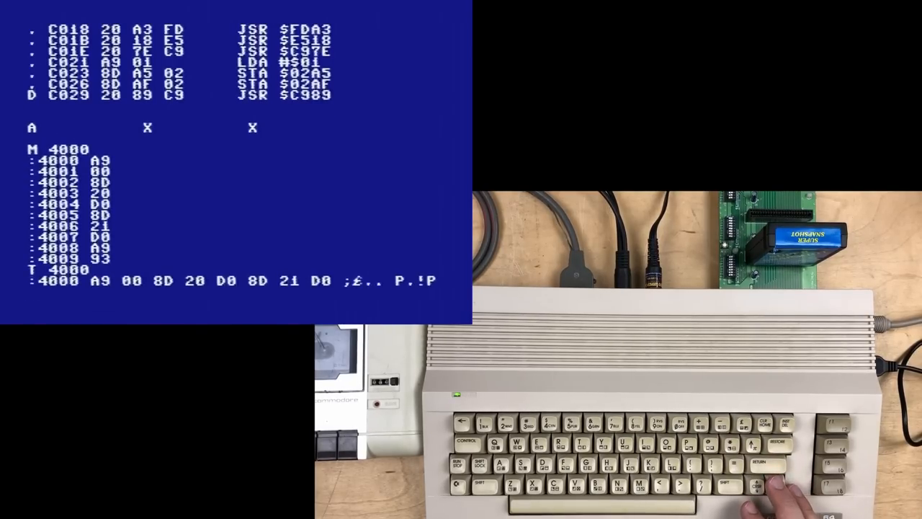
type("T ")
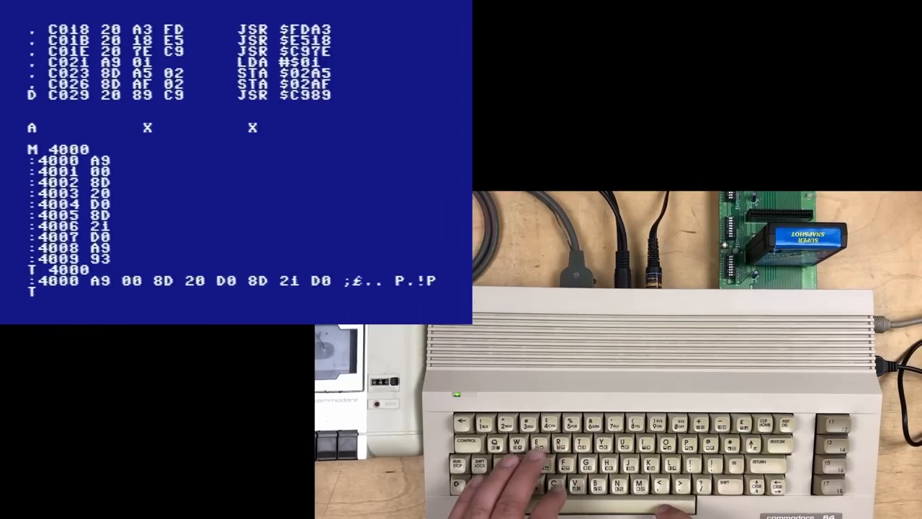
type("4000")
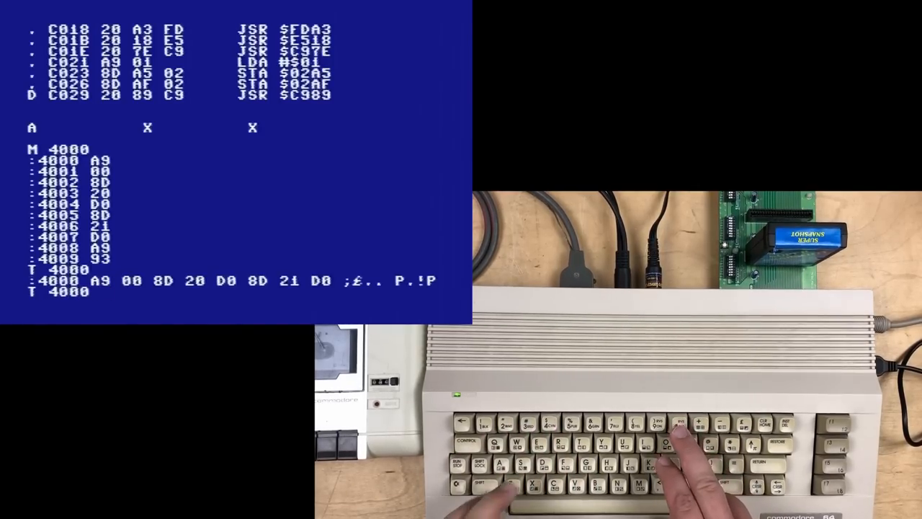
type(" 4030 8")
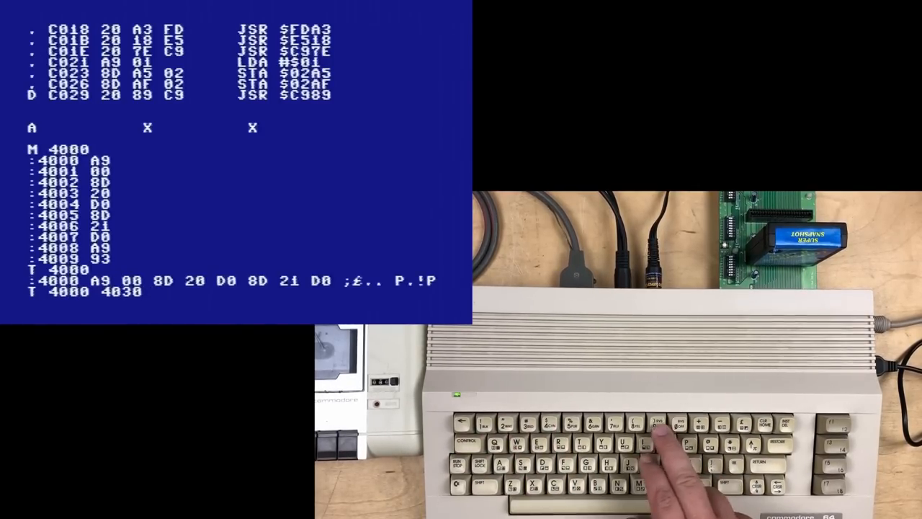
key("Return")
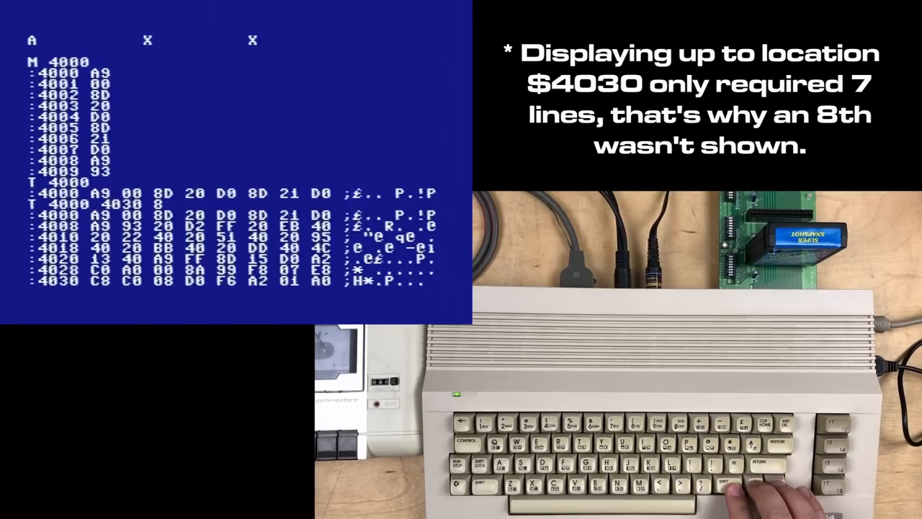
key("Up")
key("Up")
key("Right")
key("Right")
key("Right")
key("Down")
key("Down")
key("Down")
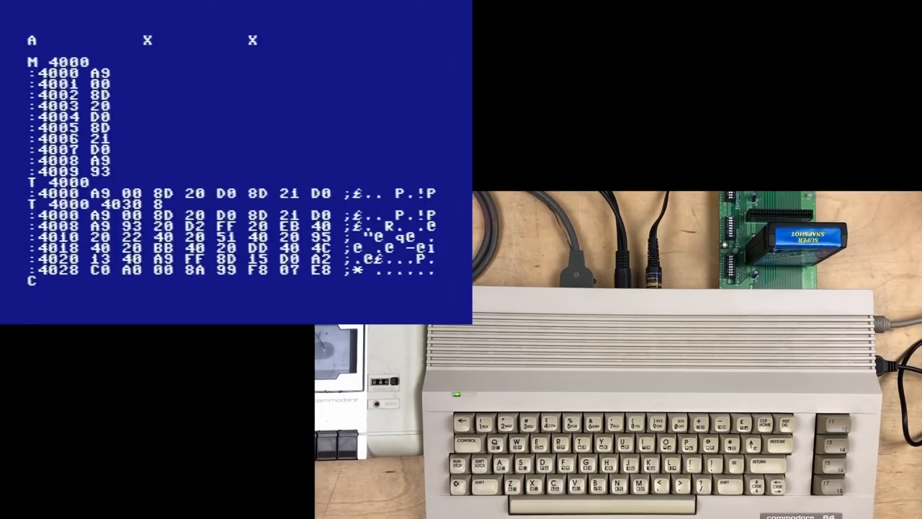
Erase the stray C and trailing space, leaving an empty monitor prompt
key("BackSpace")
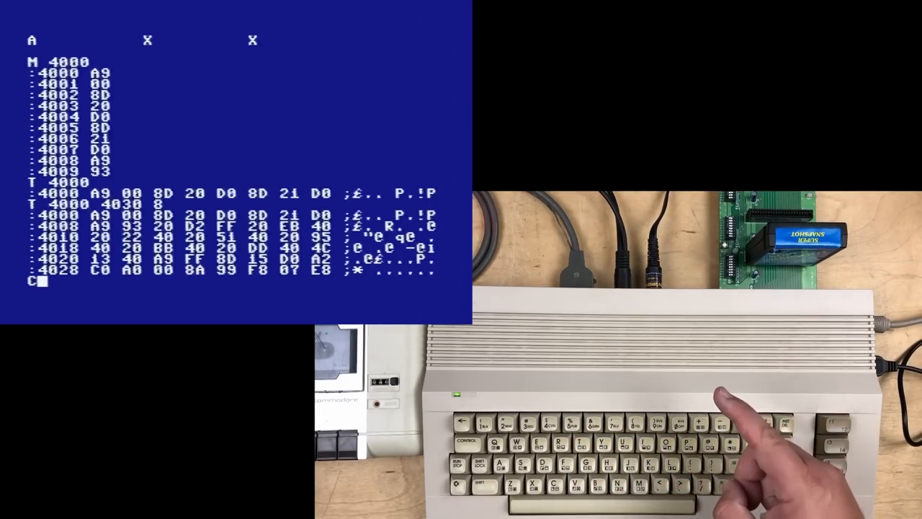
key("BackSpace")
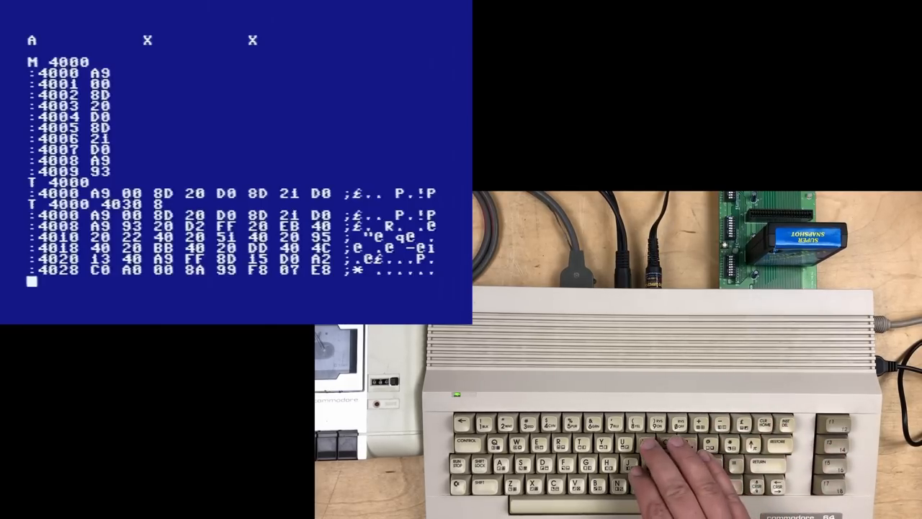
type("I")
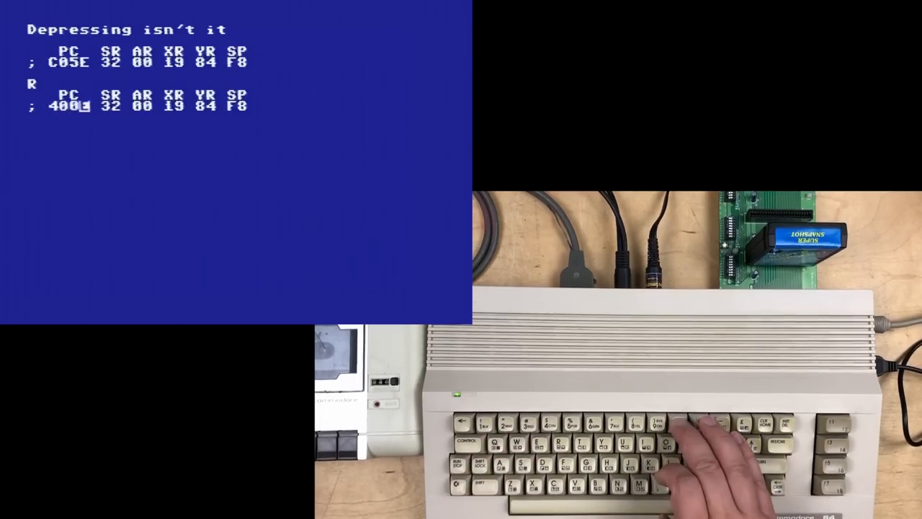
type("q")
Run the quick trace from $4000, listing 4002, 4005, 4008, 400A, FFD2, F1CA
key("Return")
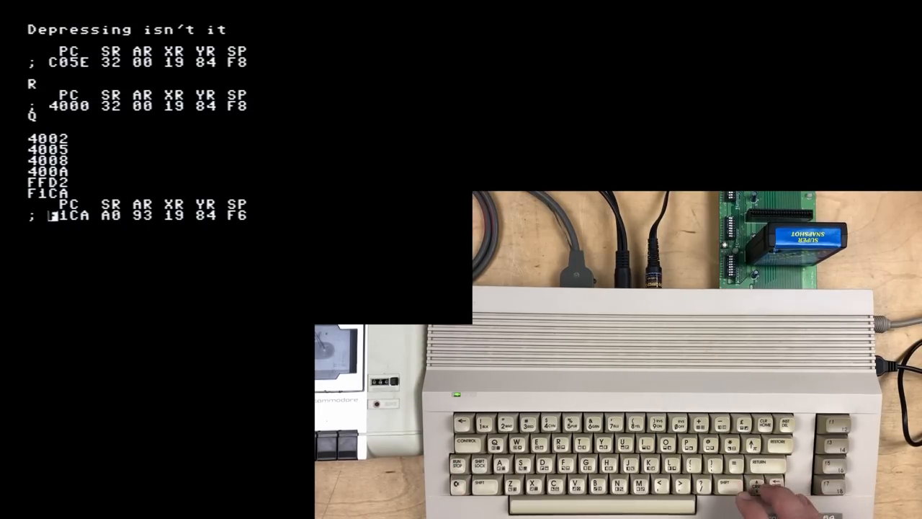
type("4000")
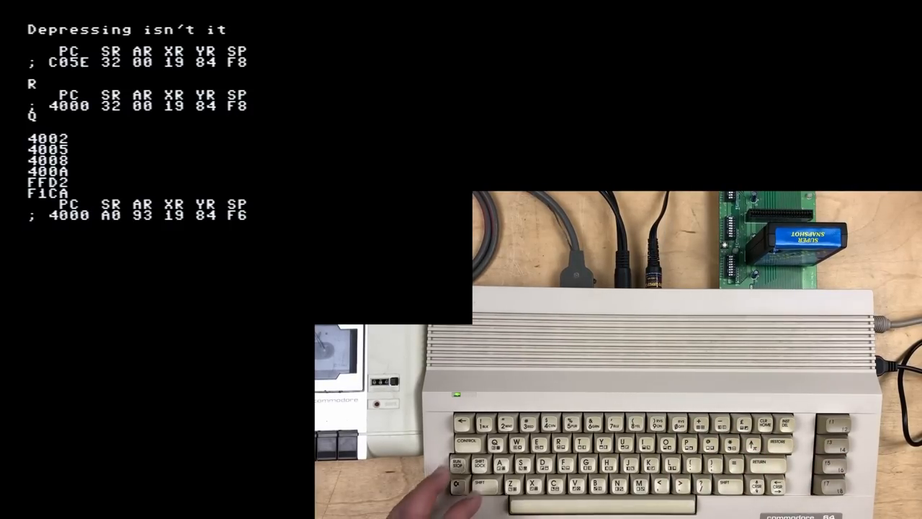
type("W")
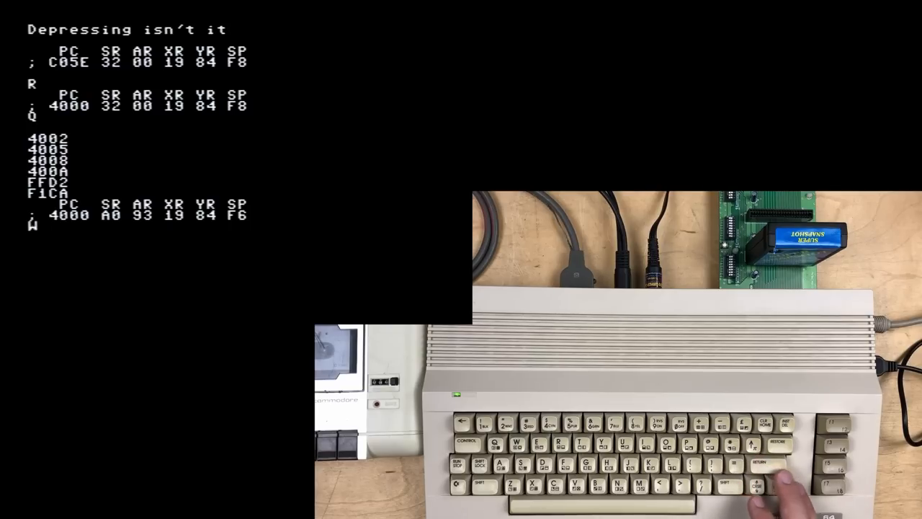
Start the walk trace at 4002 and single-step through STA $D020, 4005, LDA #$93 and JSR $FFD2
key("Return")
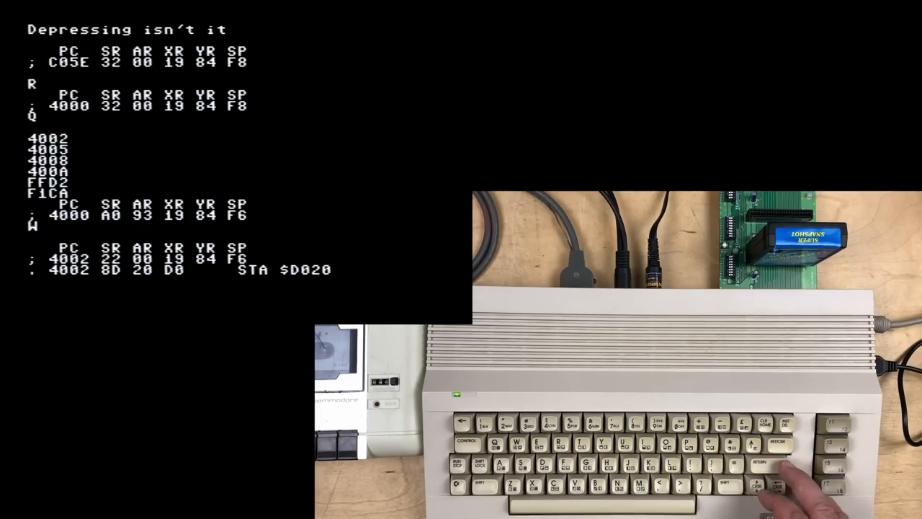
key("Down")
key("Down")
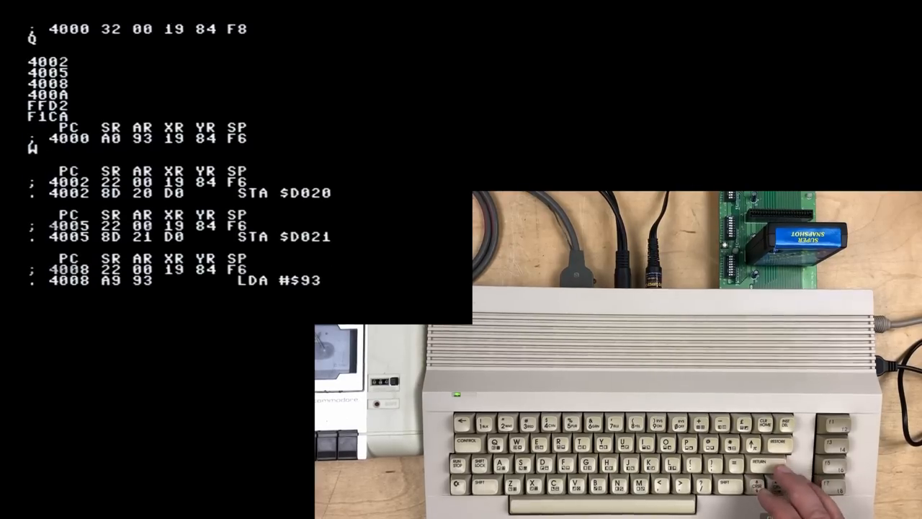
key("Down")
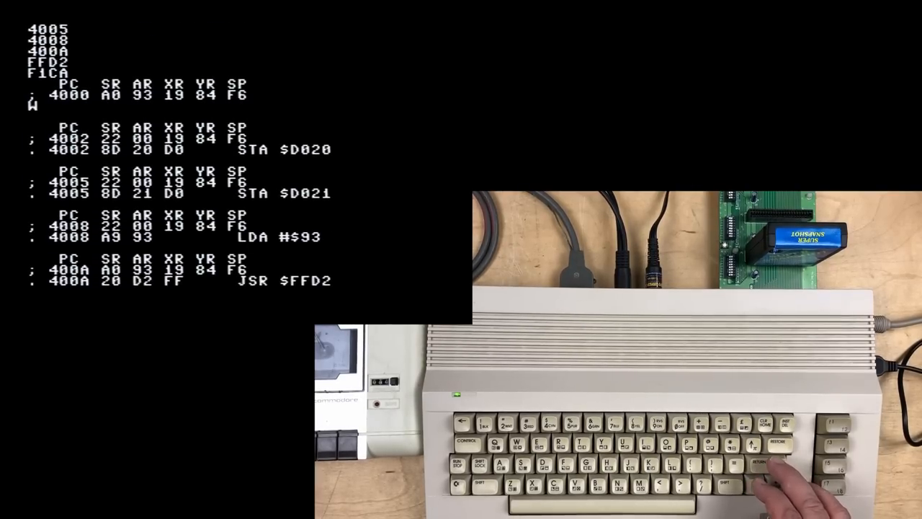
key("Down")
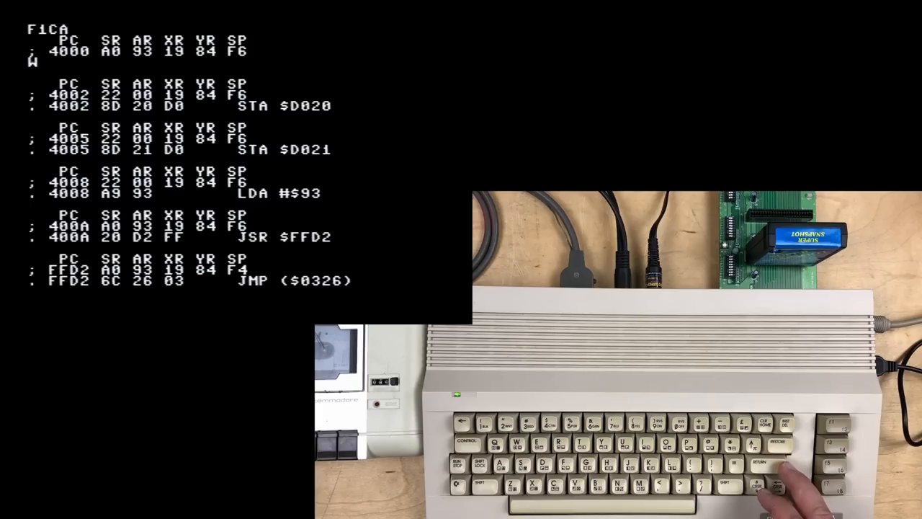
Step through FFD2 into the KERNAL output routine at F1CA until E717 STA $D7
key("Down")
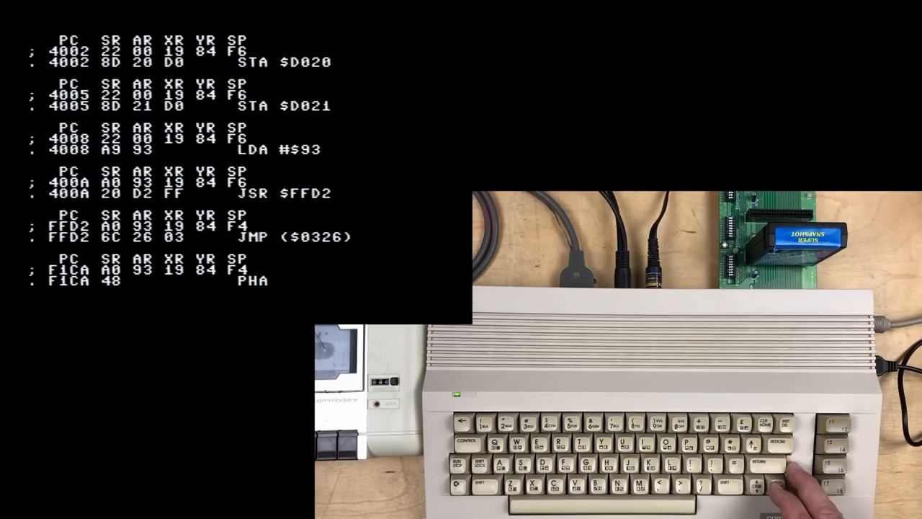
key("Down")
key("Down")
key("Down")
key("Down")
key("Down")
key("Down")
key("Down")
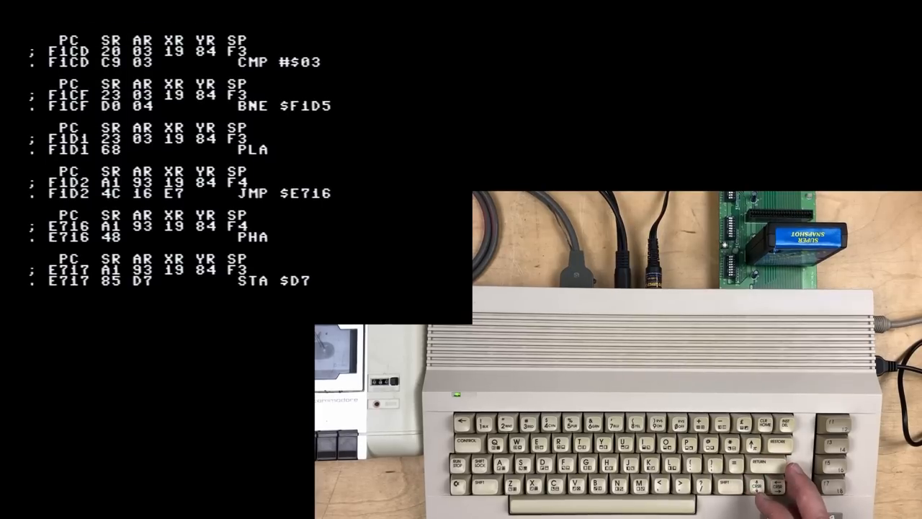
key("Down")
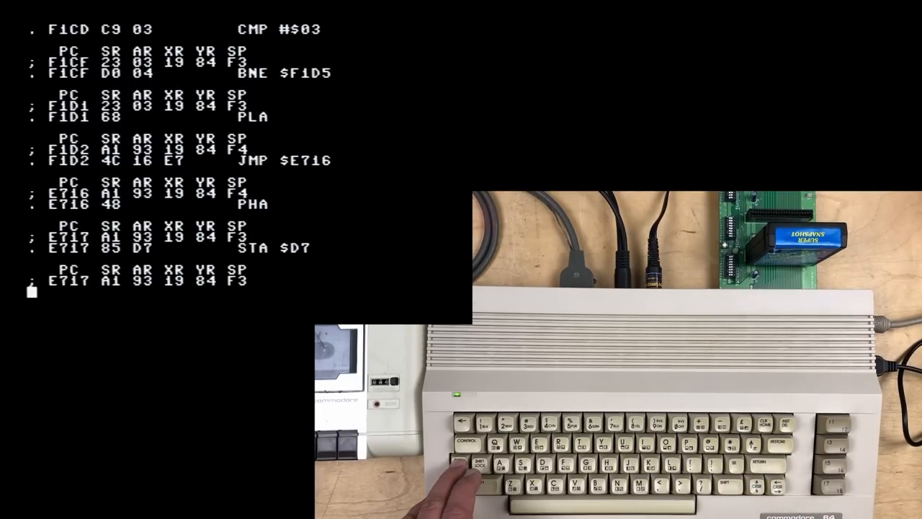